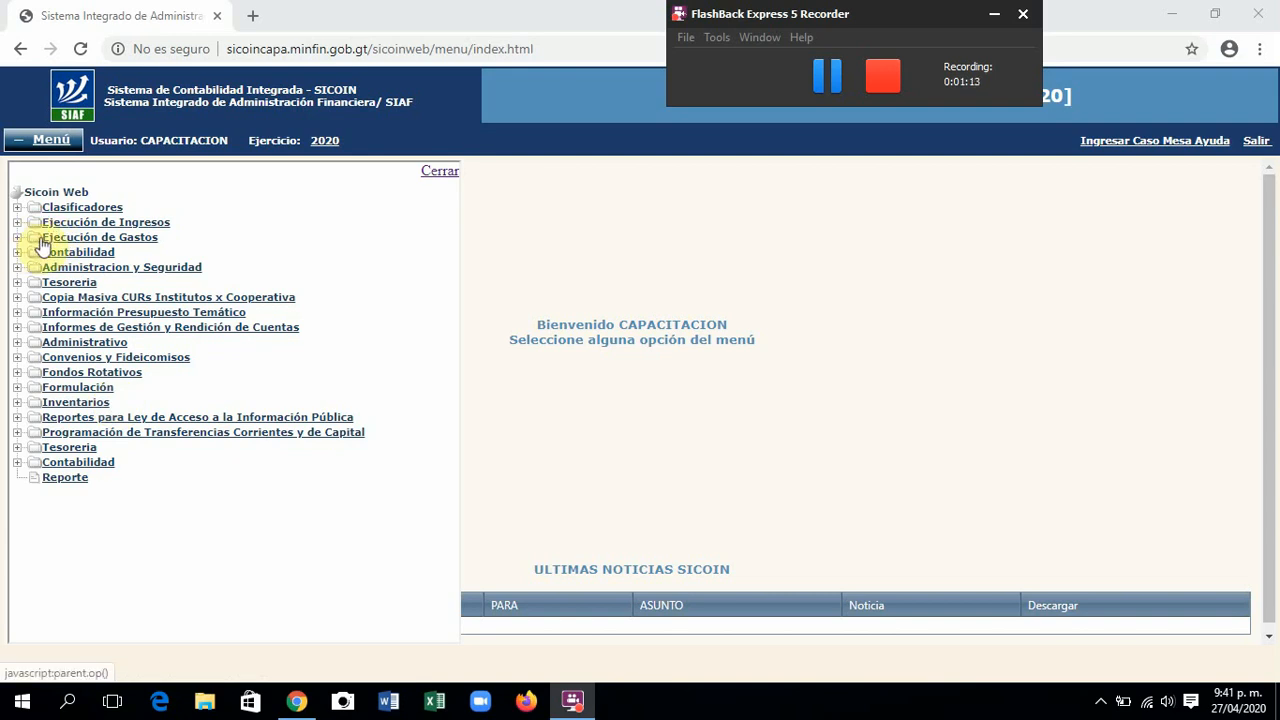
Step: Open report 00804768 - Ejecucion del Presupuesto (Grupos Dinamicos) under Ejecución de Gastos, Reportes, Informacion Consolidada
click(19, 240)
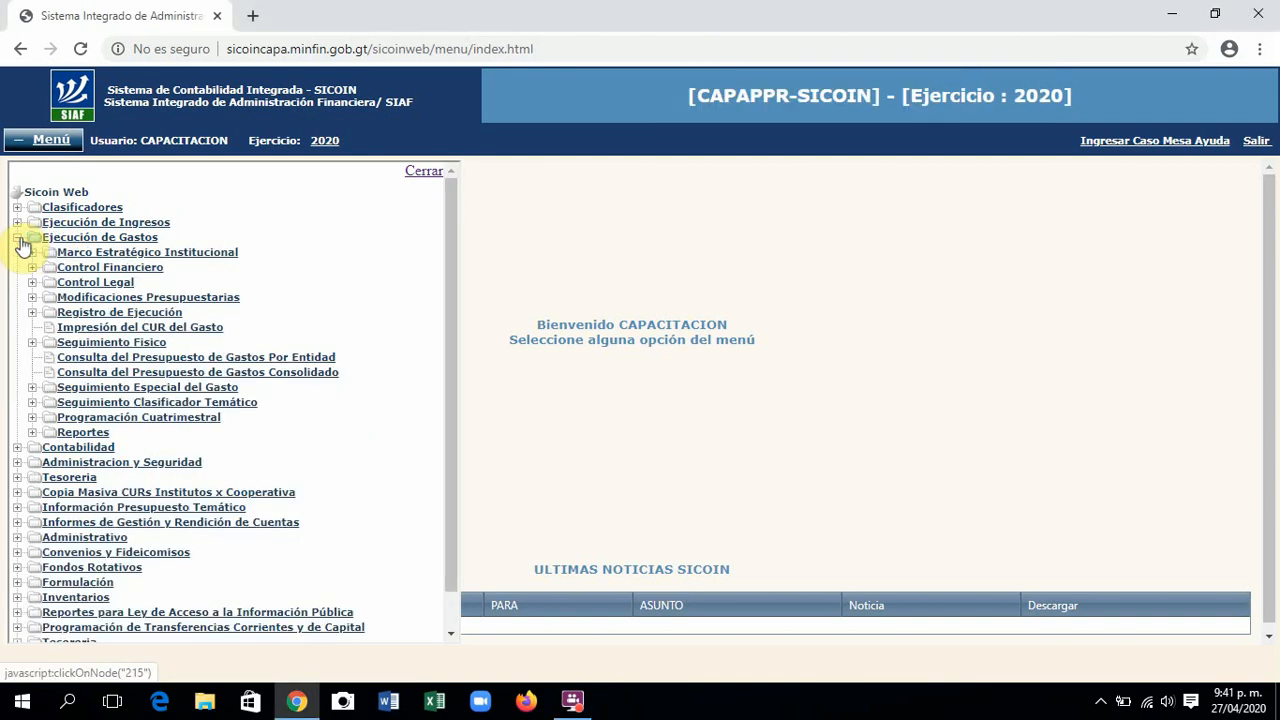
click(33, 434)
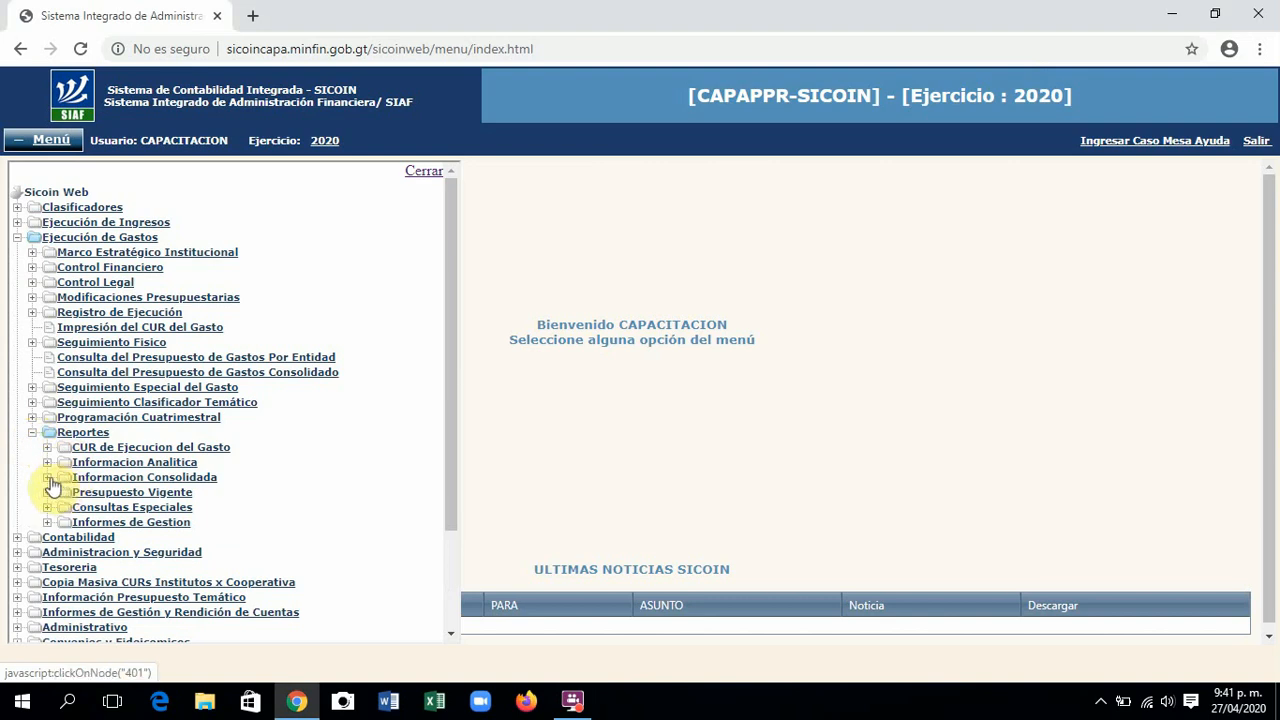
click(50, 480)
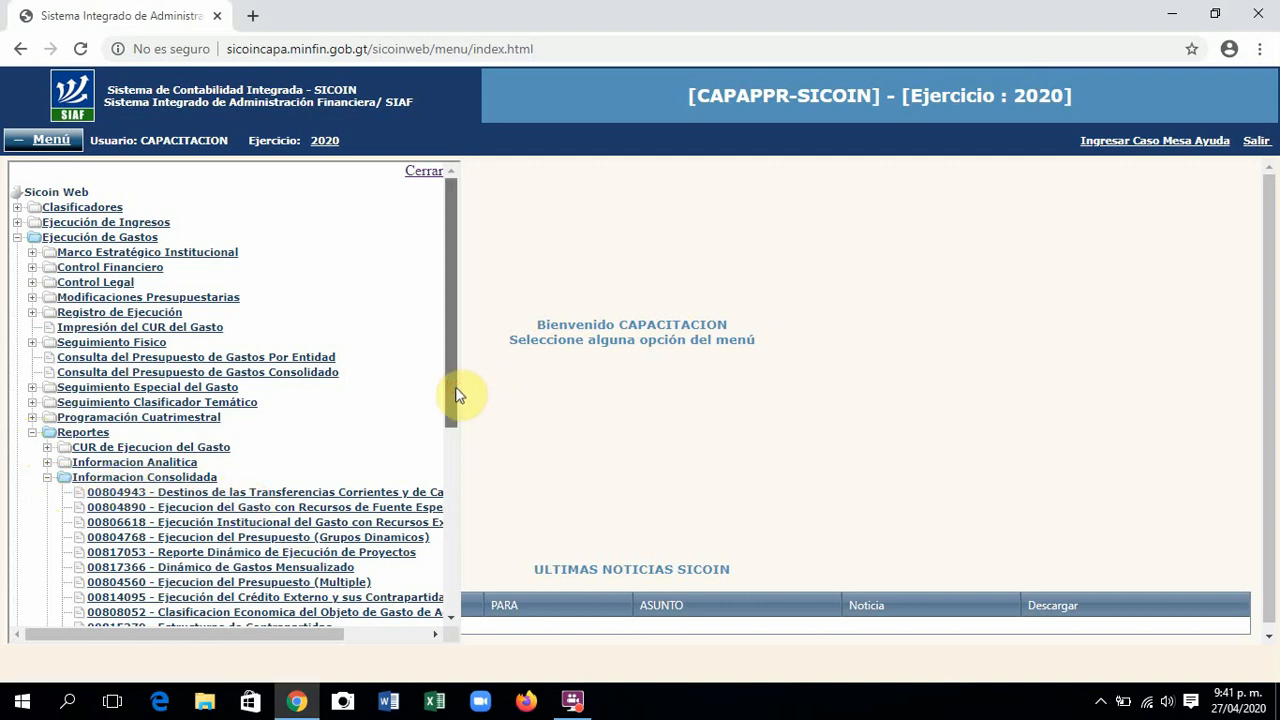
drag(455, 395, 466, 457)
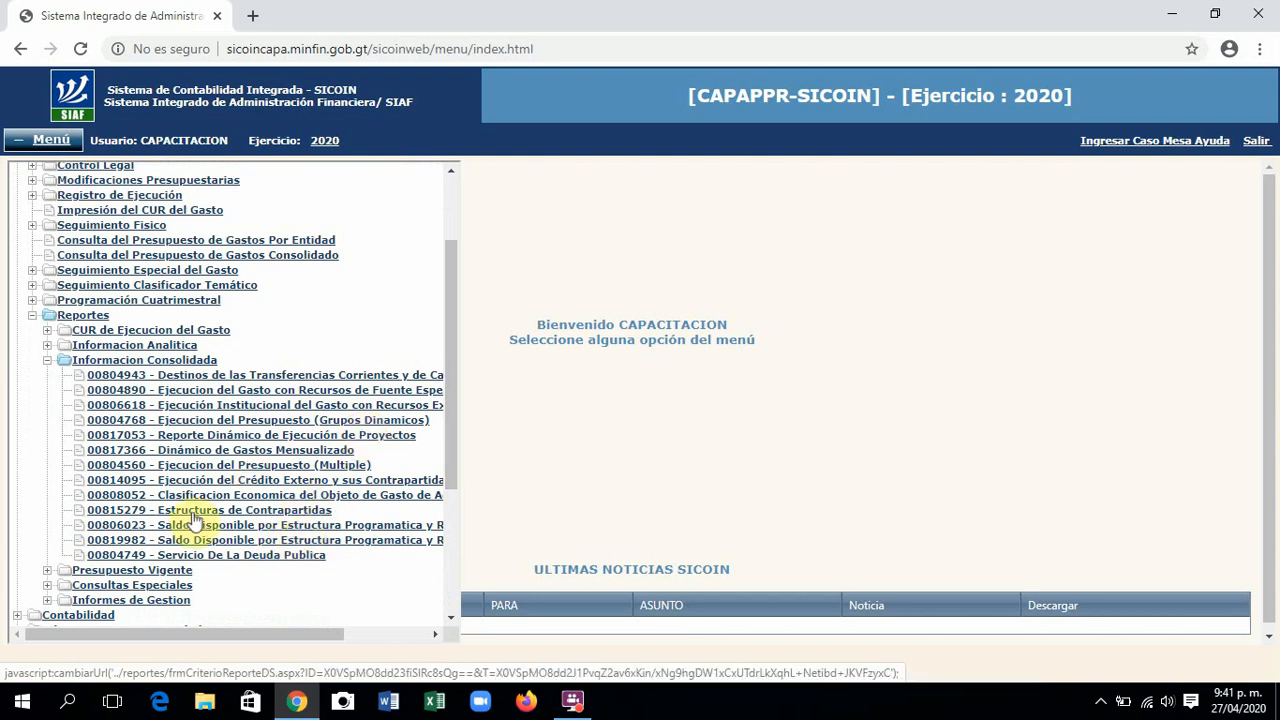
click(297, 421)
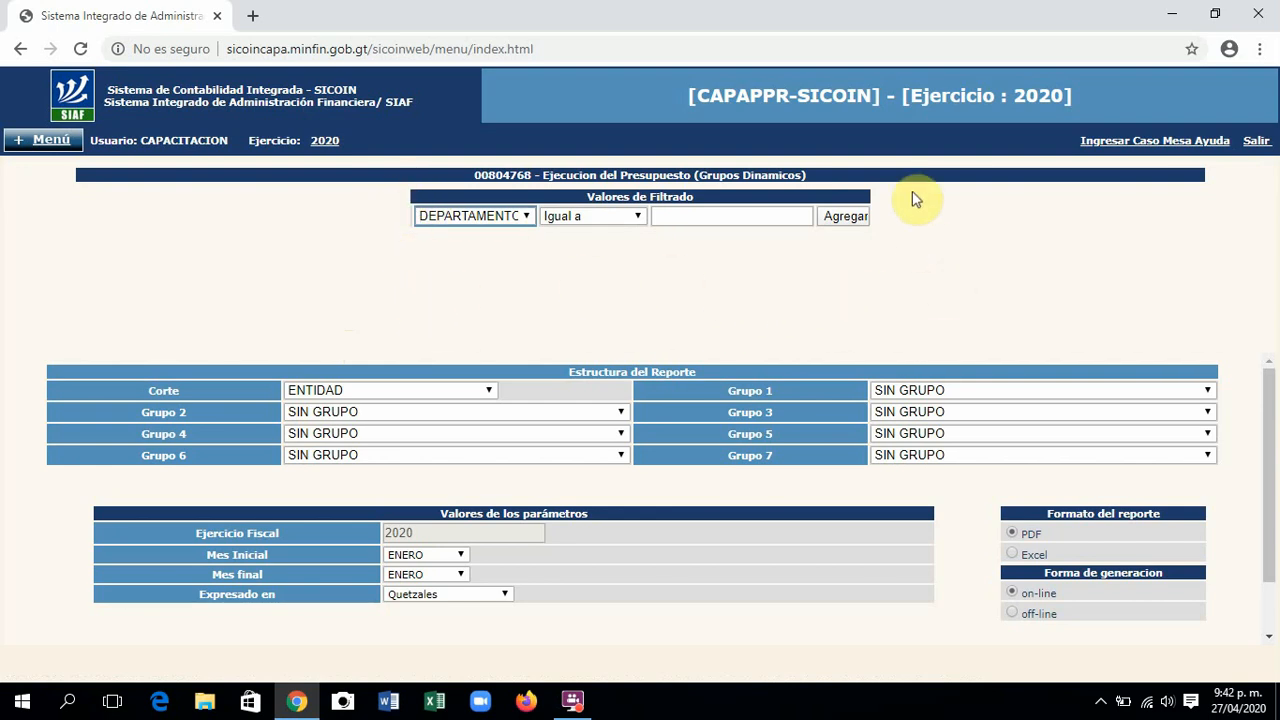
Step: Add a report filter where ENTIDAD is equal to (Igual a) 11130007
click(526, 217)
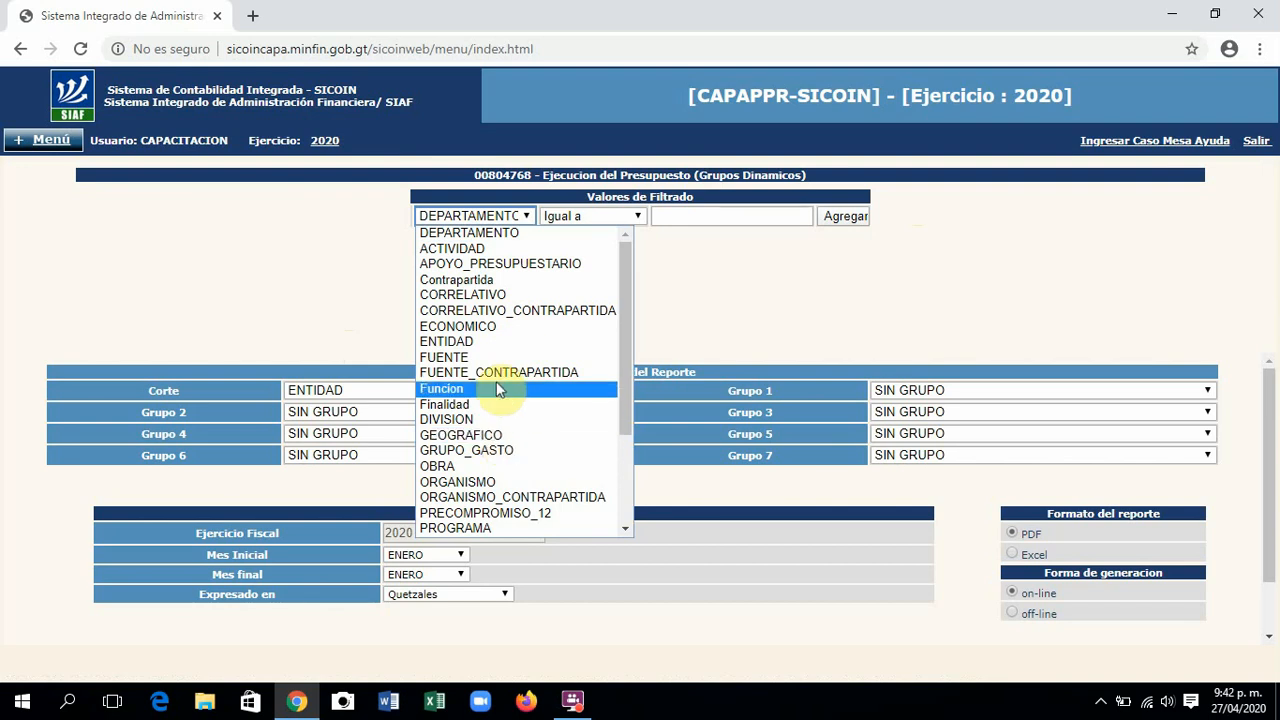
click(697, 315)
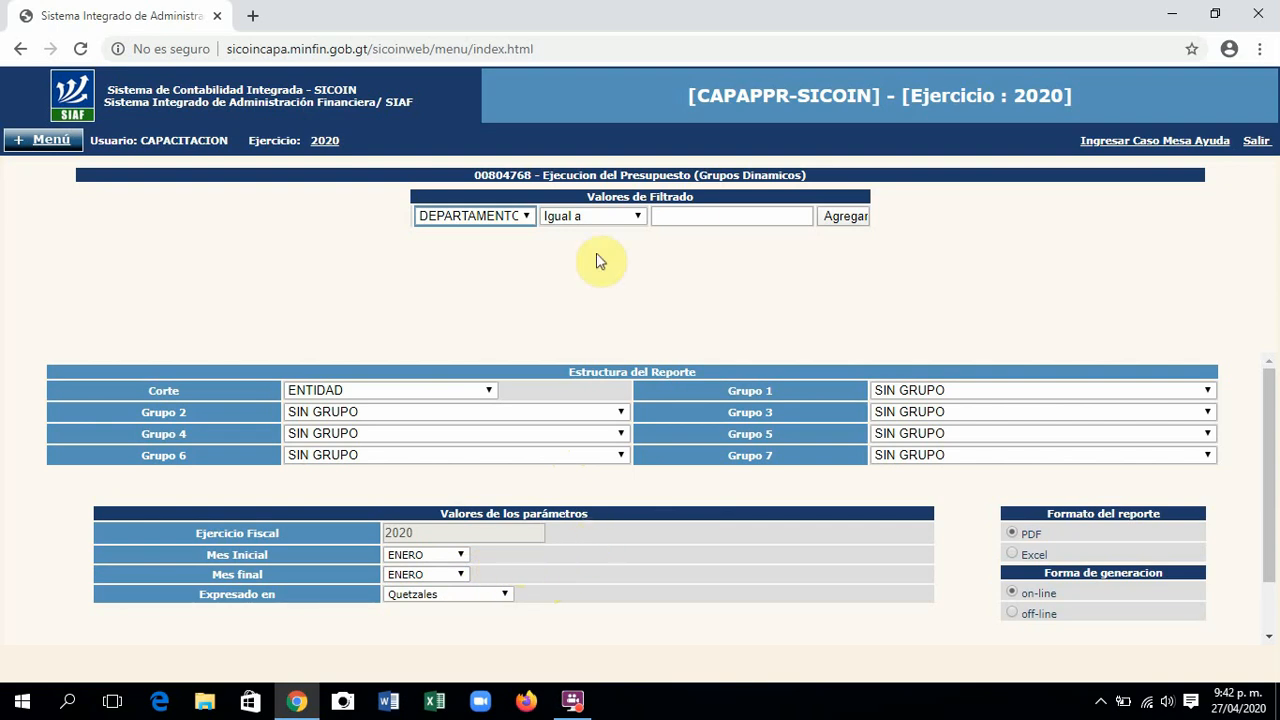
click(523, 216)
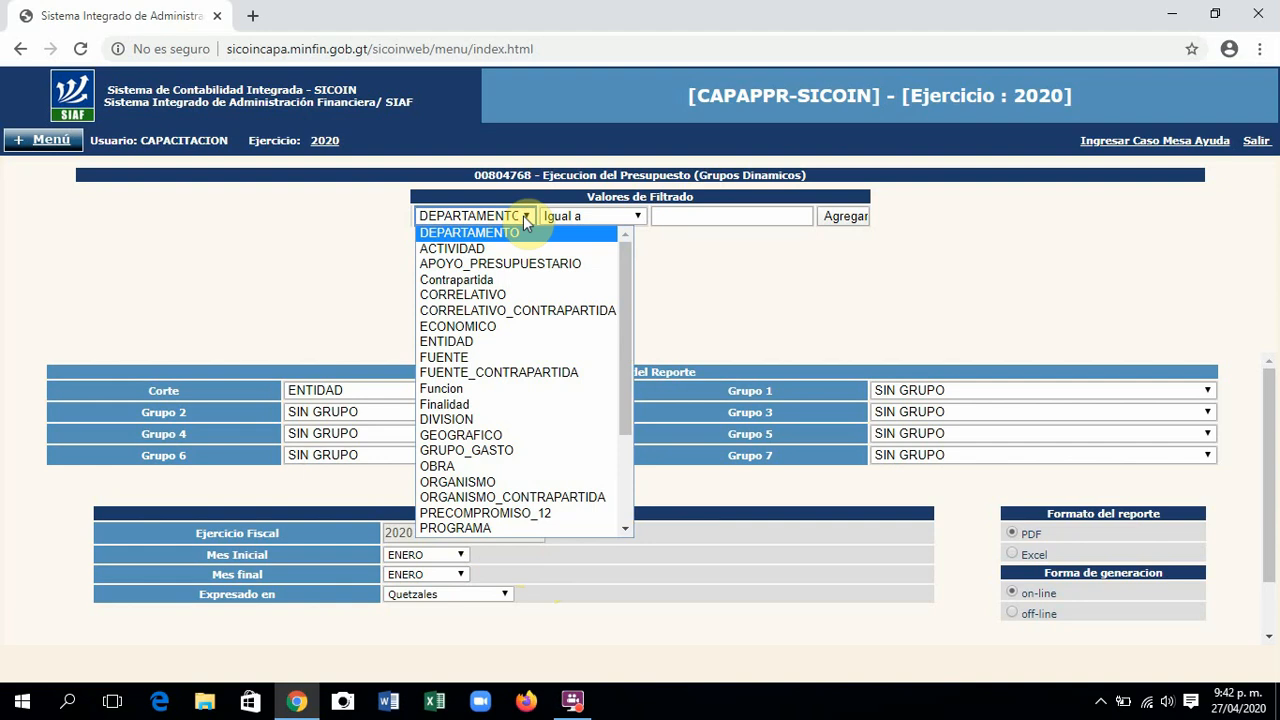
click(512, 342)
click(710, 219)
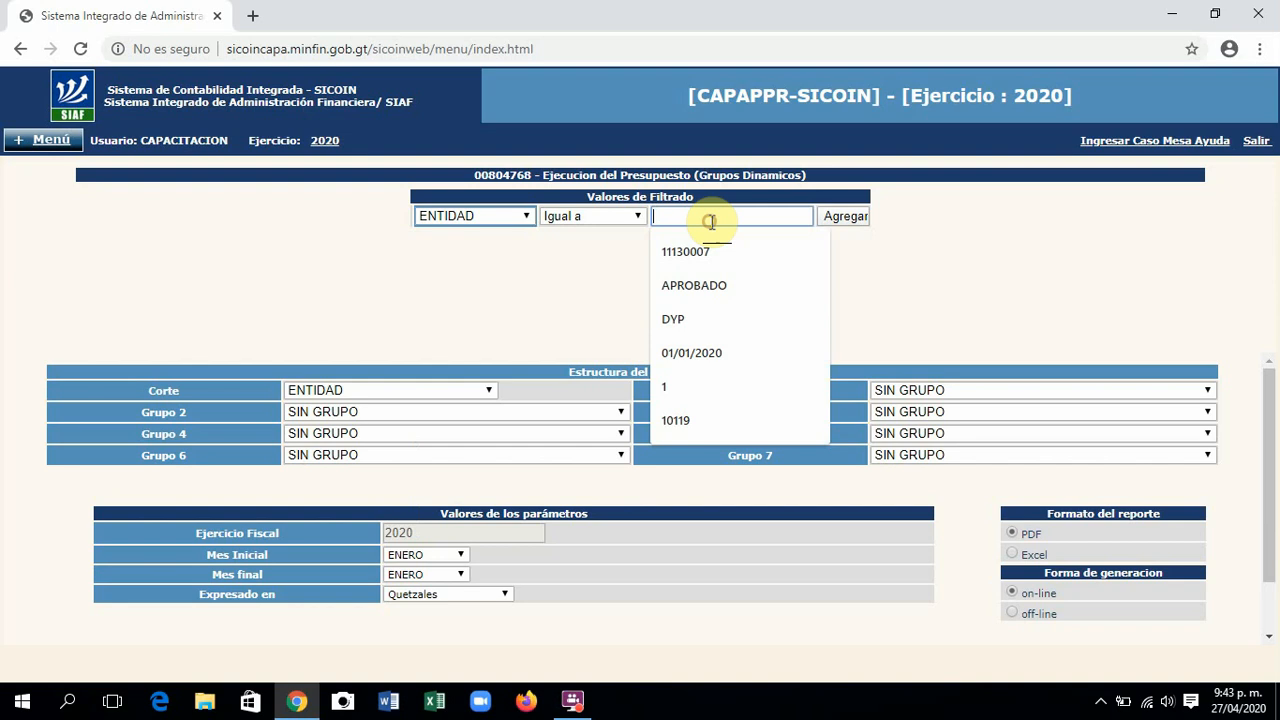
text(111)
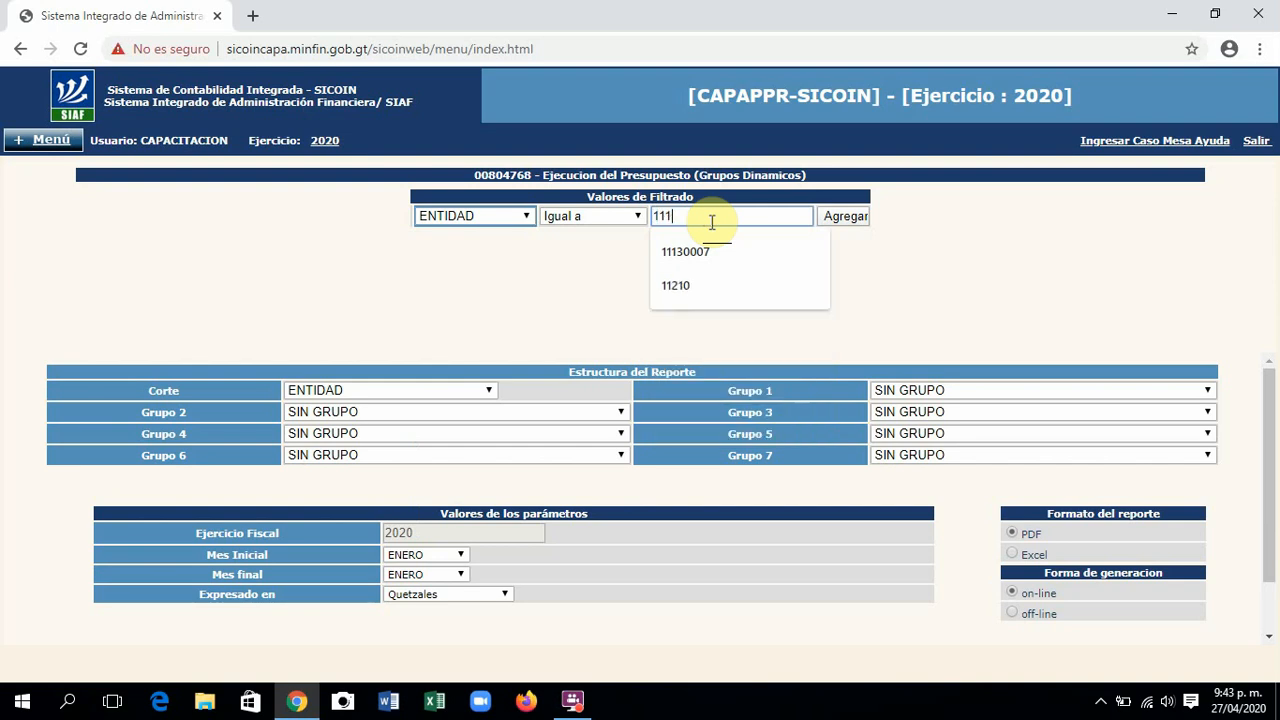
text(30)
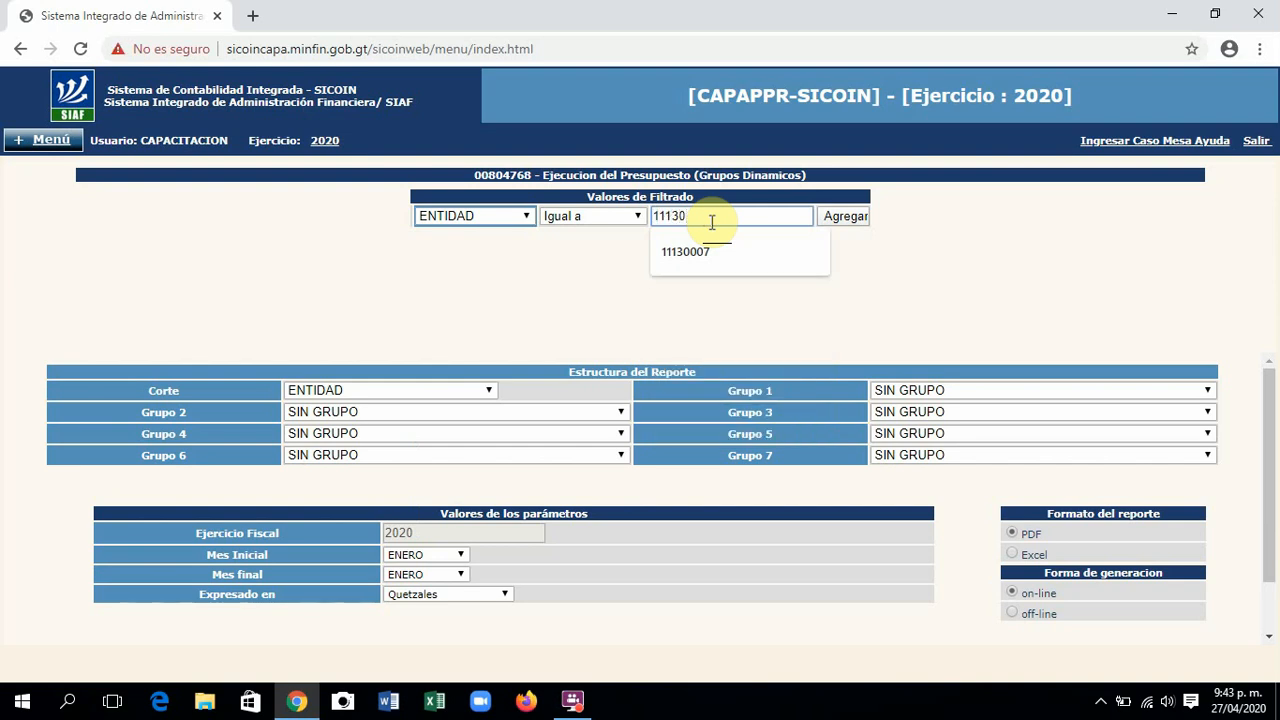
text(007)
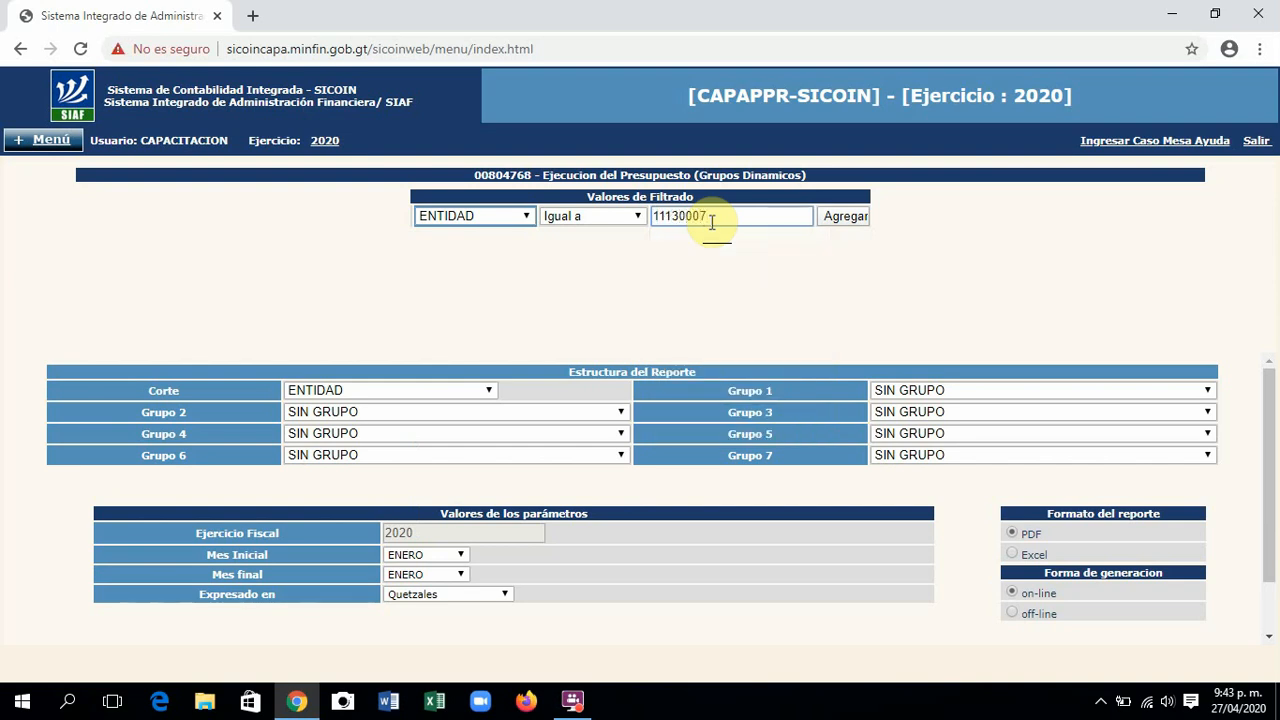
click(840, 217)
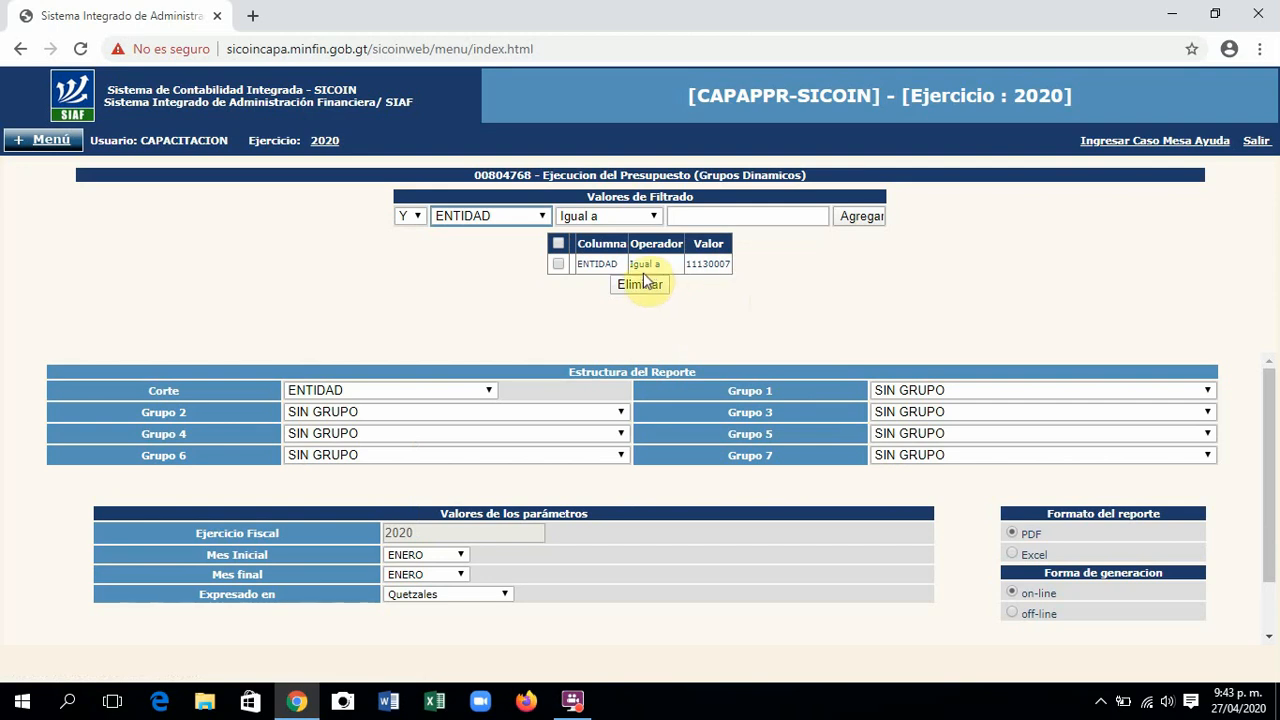
Step: Add a second filter, joined with Y, where RENGLON is equal to (Igual a) 189
click(541, 217)
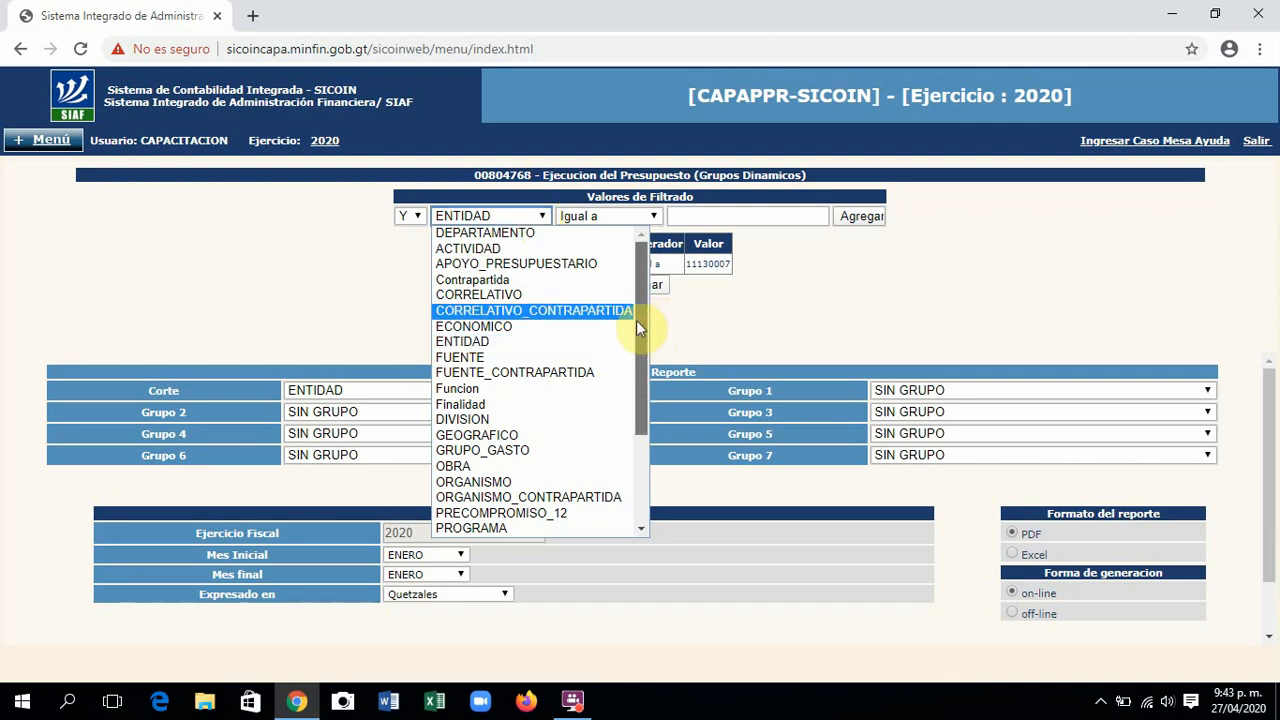
scroll(638, 322, down, 2)
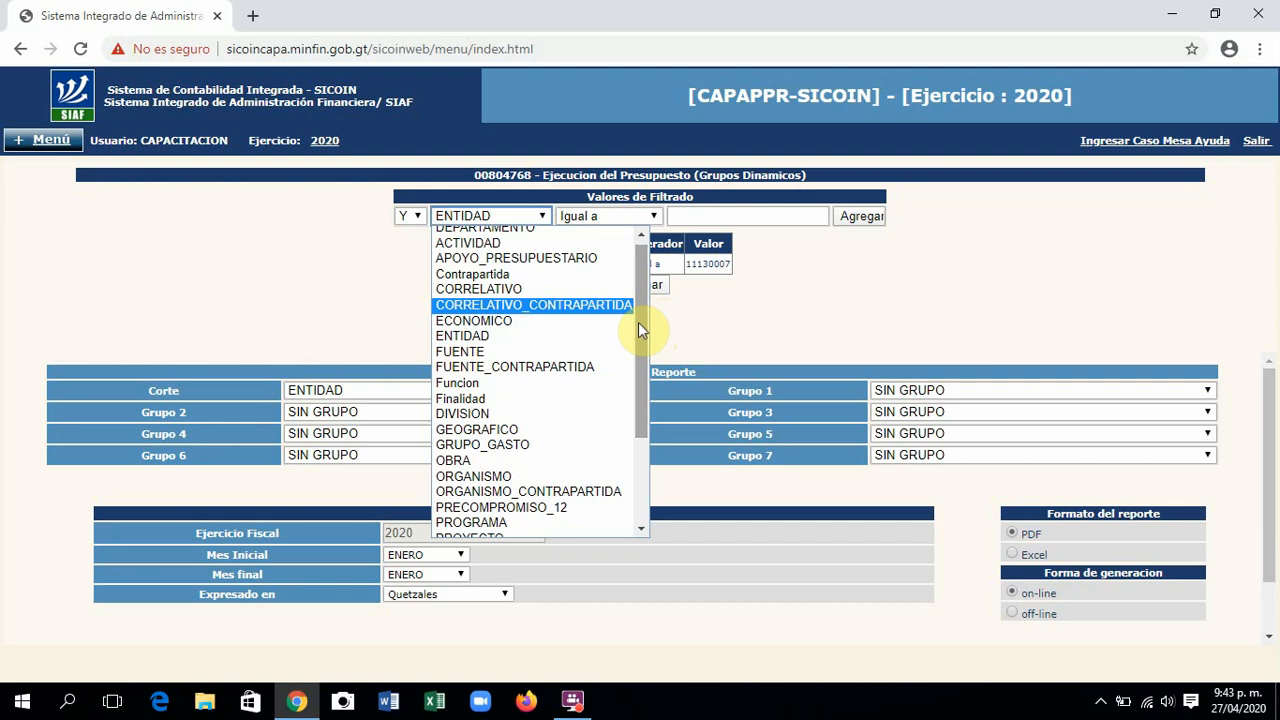
drag(645, 357, 655, 410)
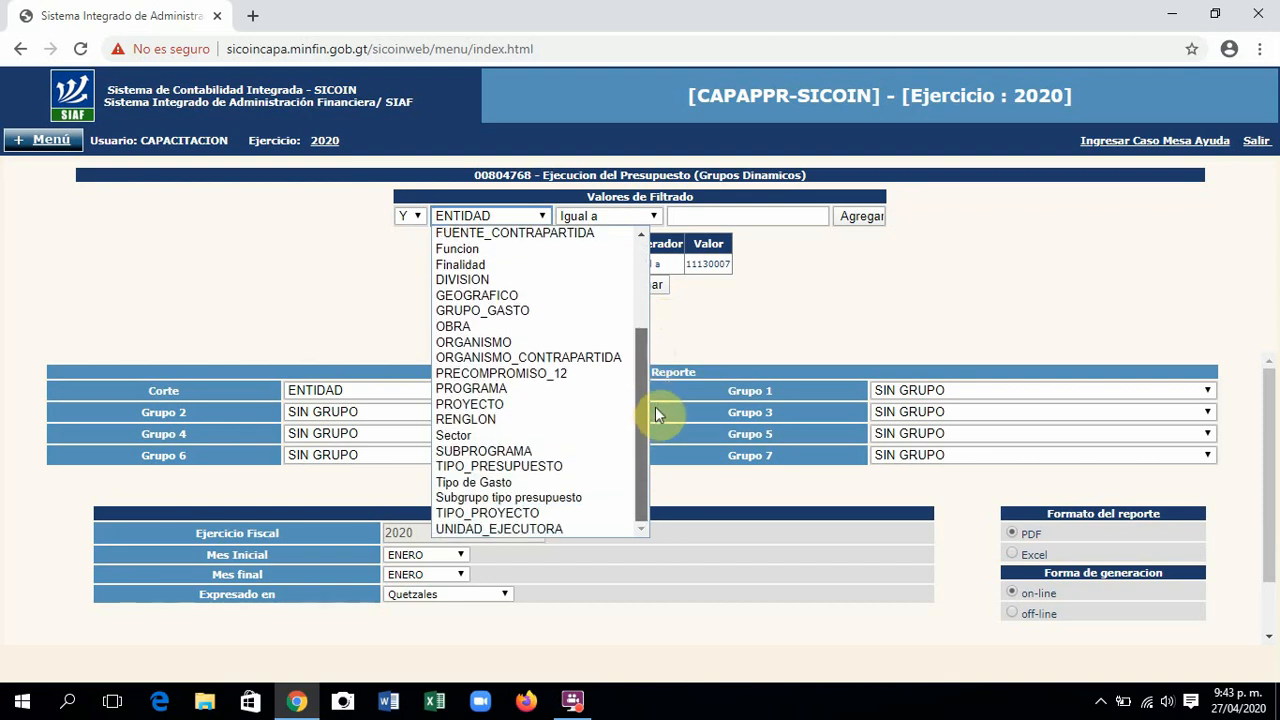
drag(655, 405, 635, 350)
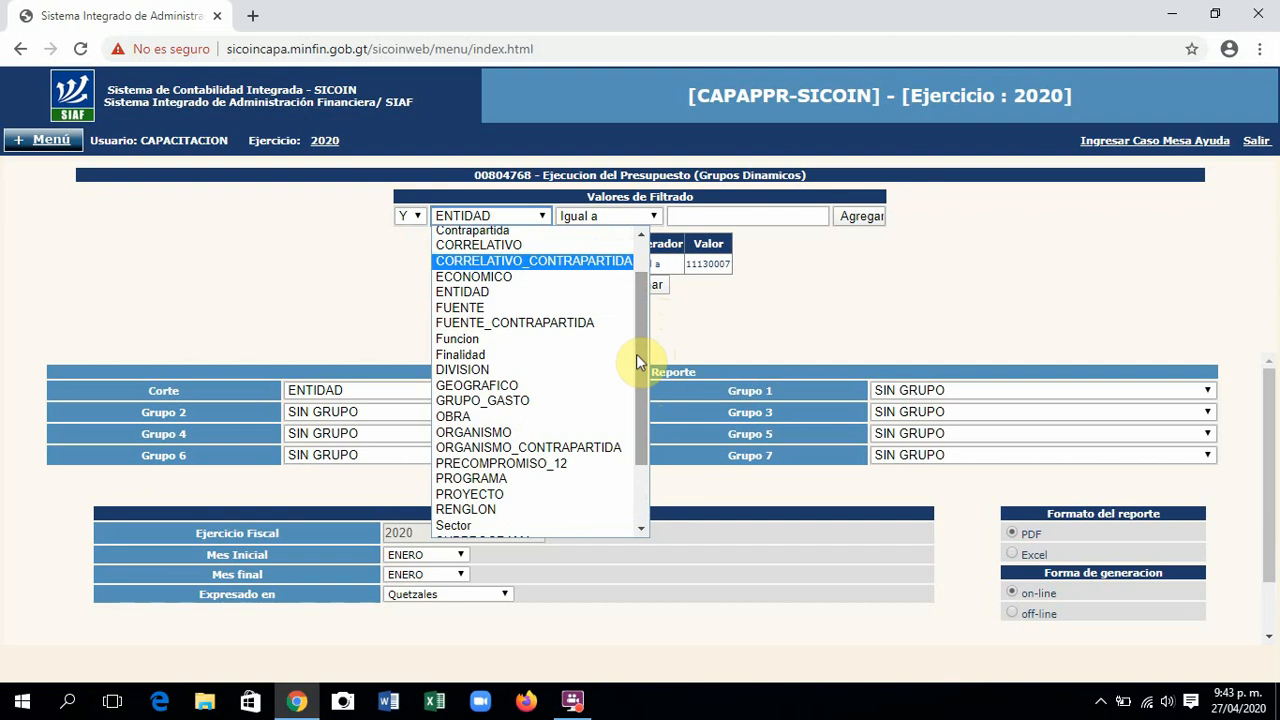
click(532, 512)
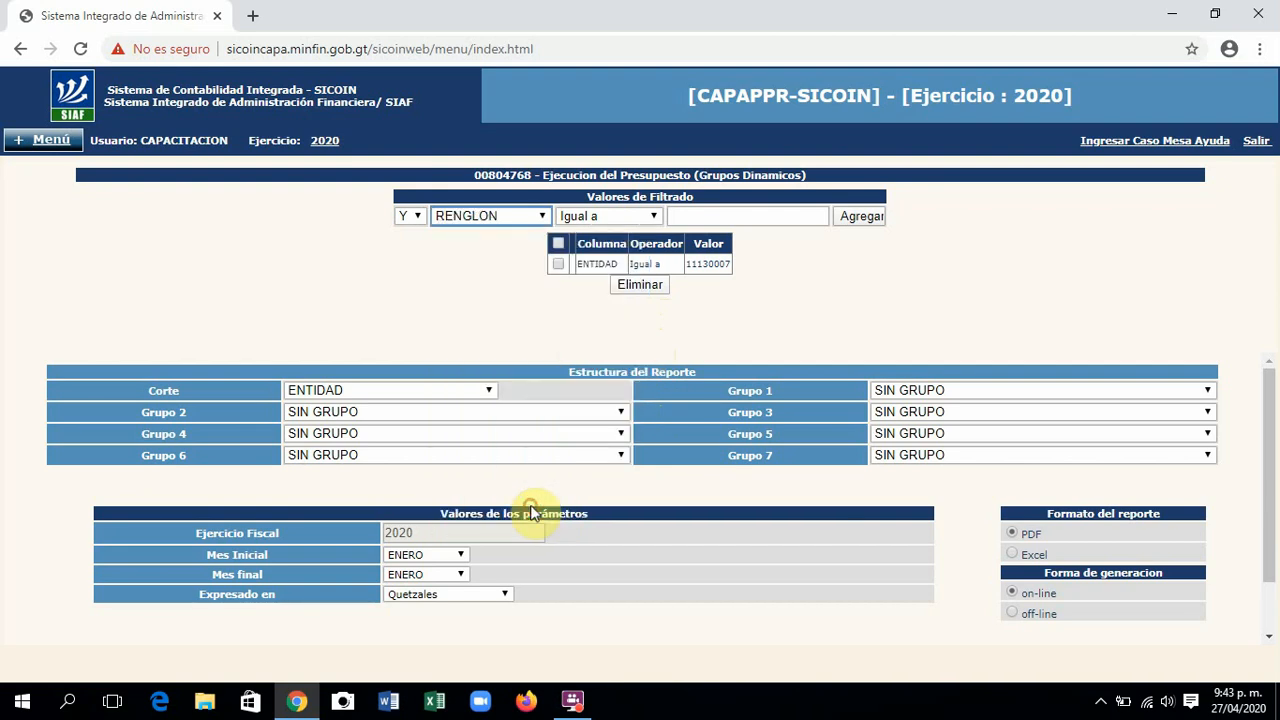
click(699, 216)
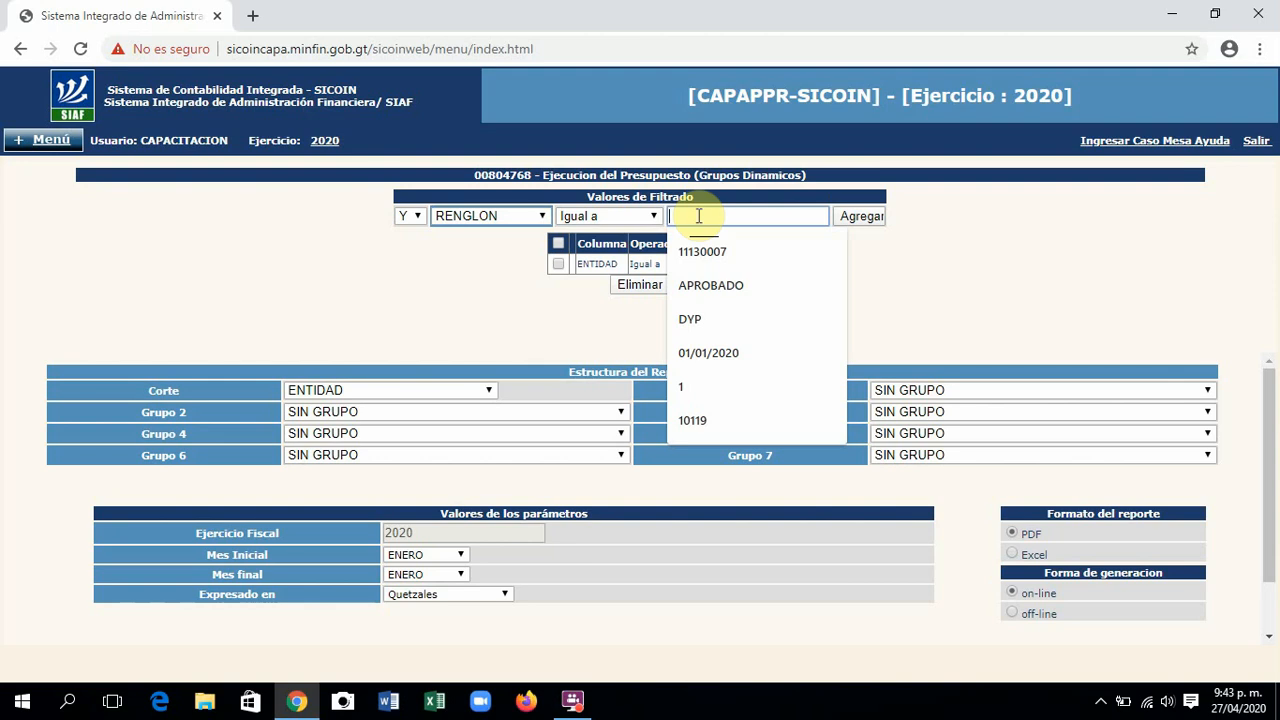
text(189)
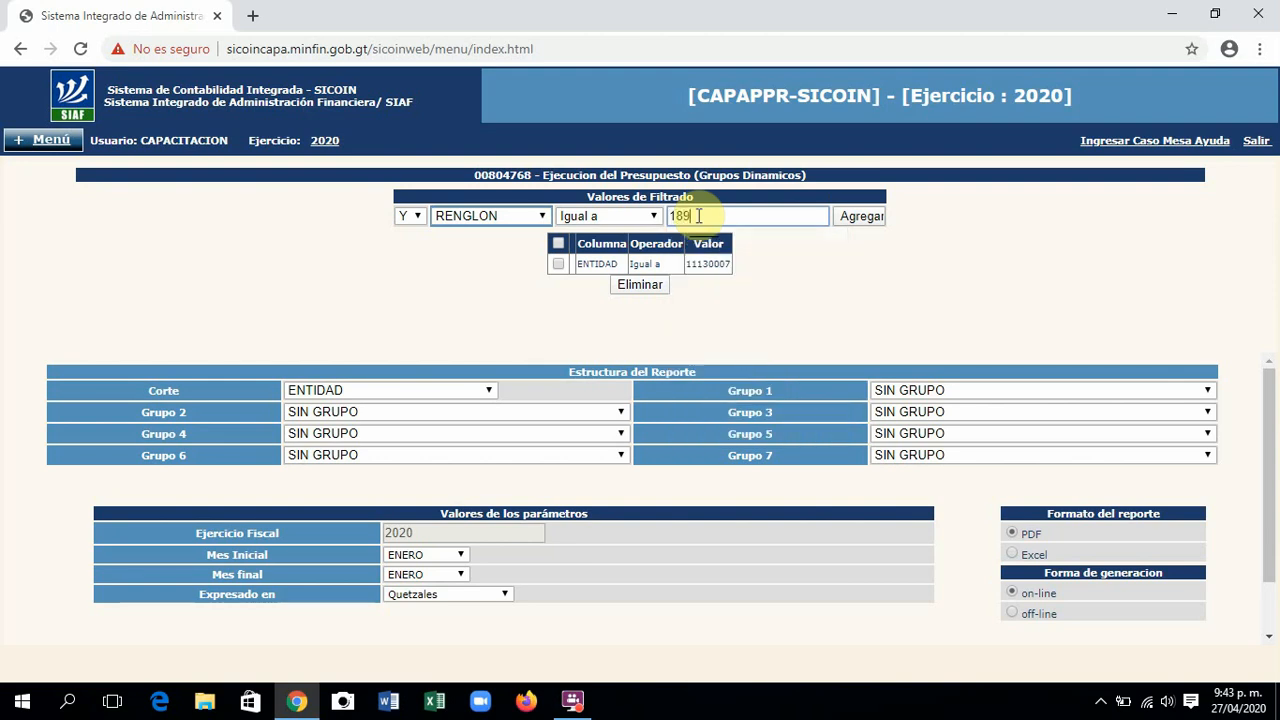
click(854, 220)
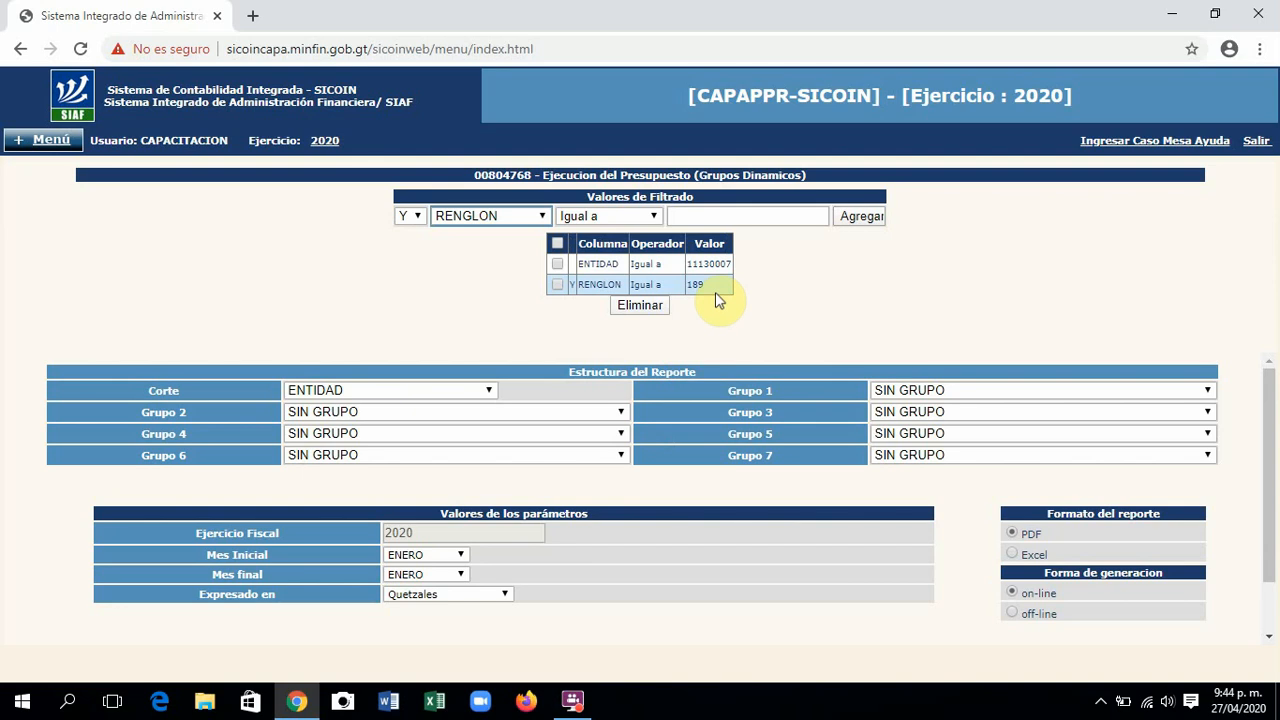
click(542, 218)
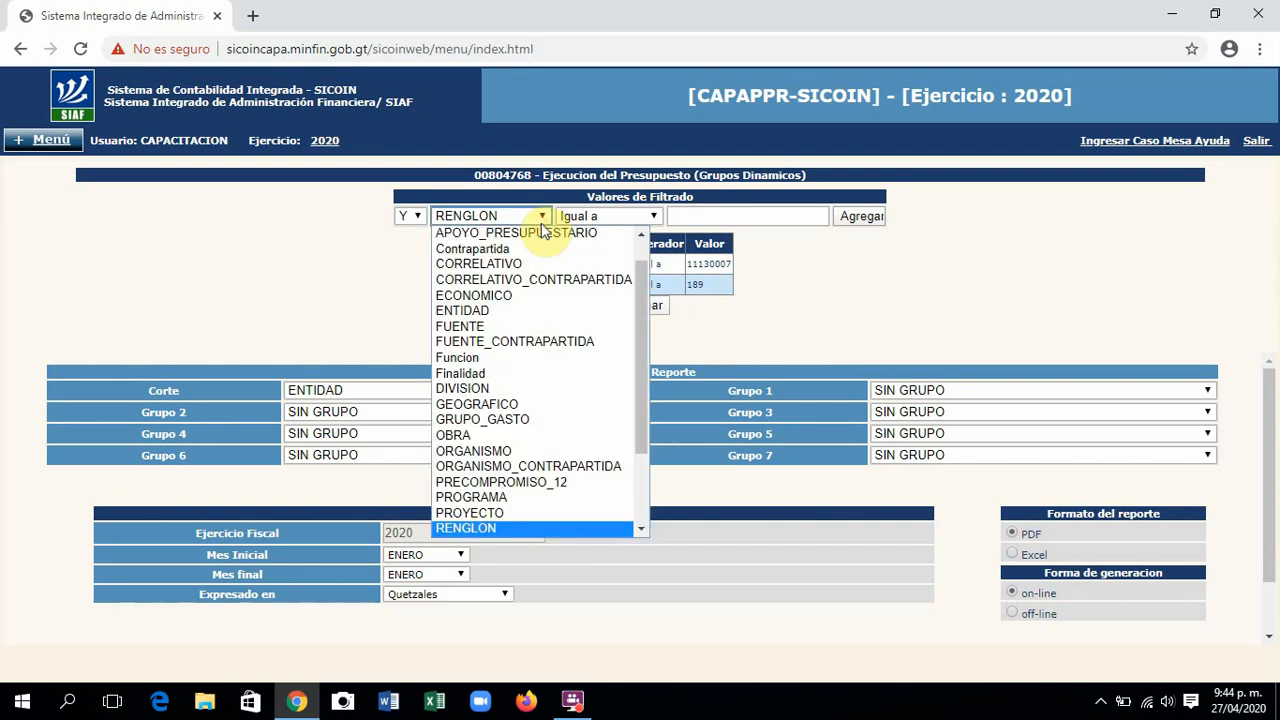
scroll(542, 232, up, 1)
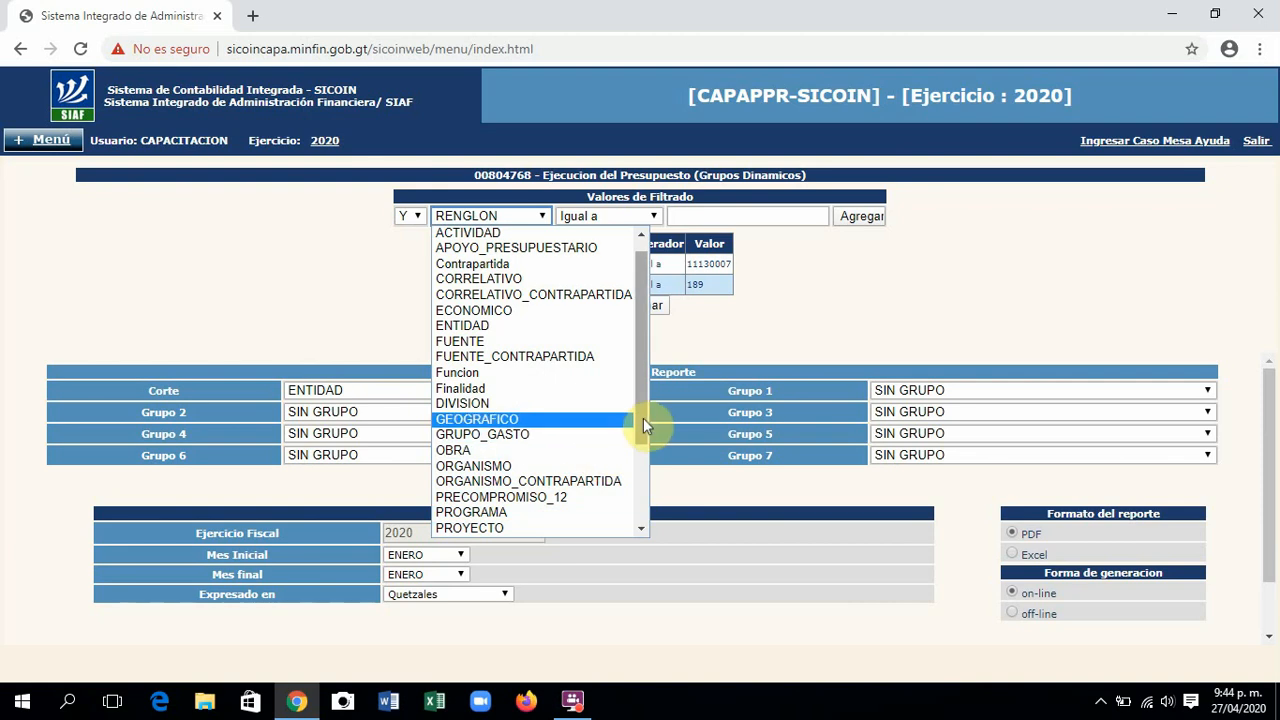
scroll(644, 420, down, 2)
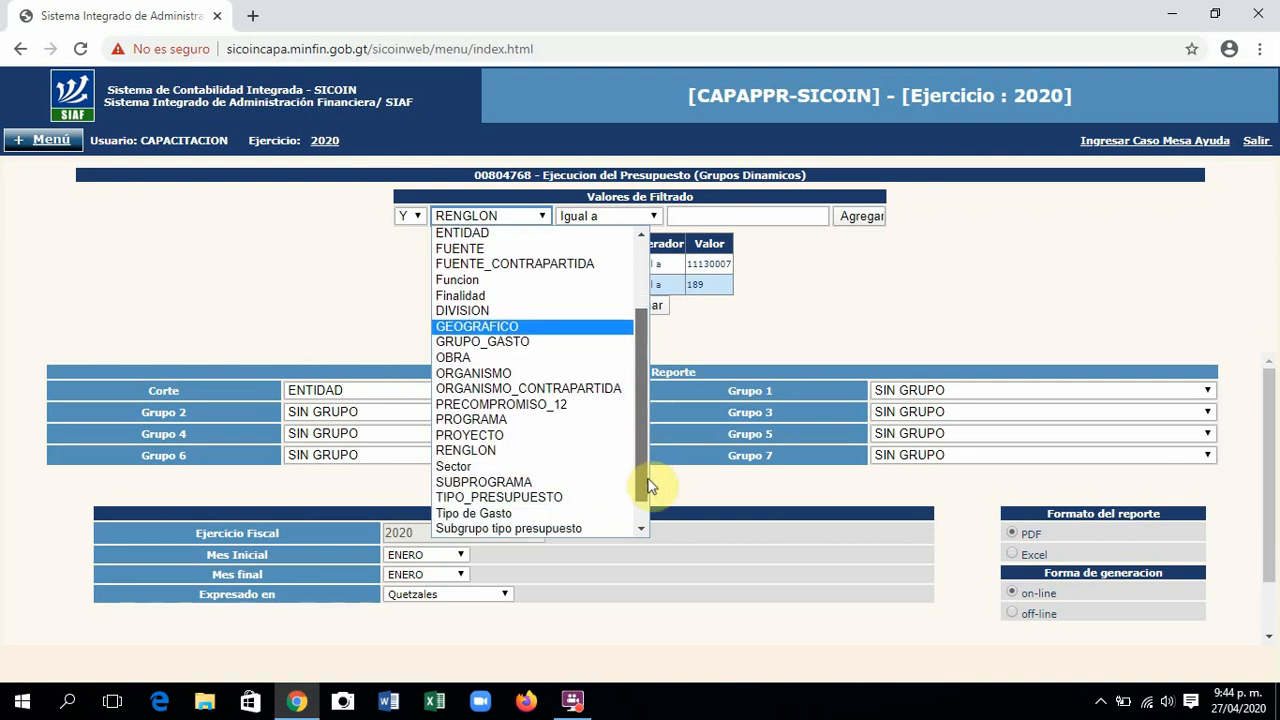
scroll(648, 487, down, 1)
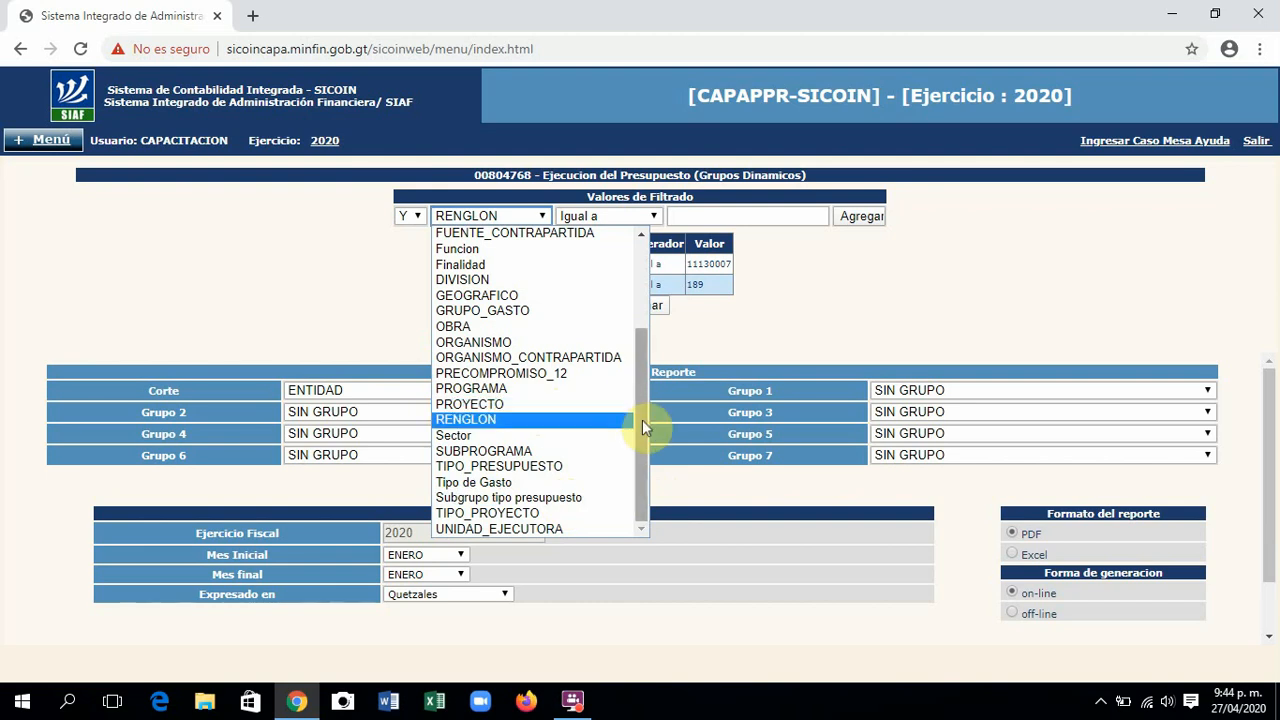
drag(642, 419, 645, 320)
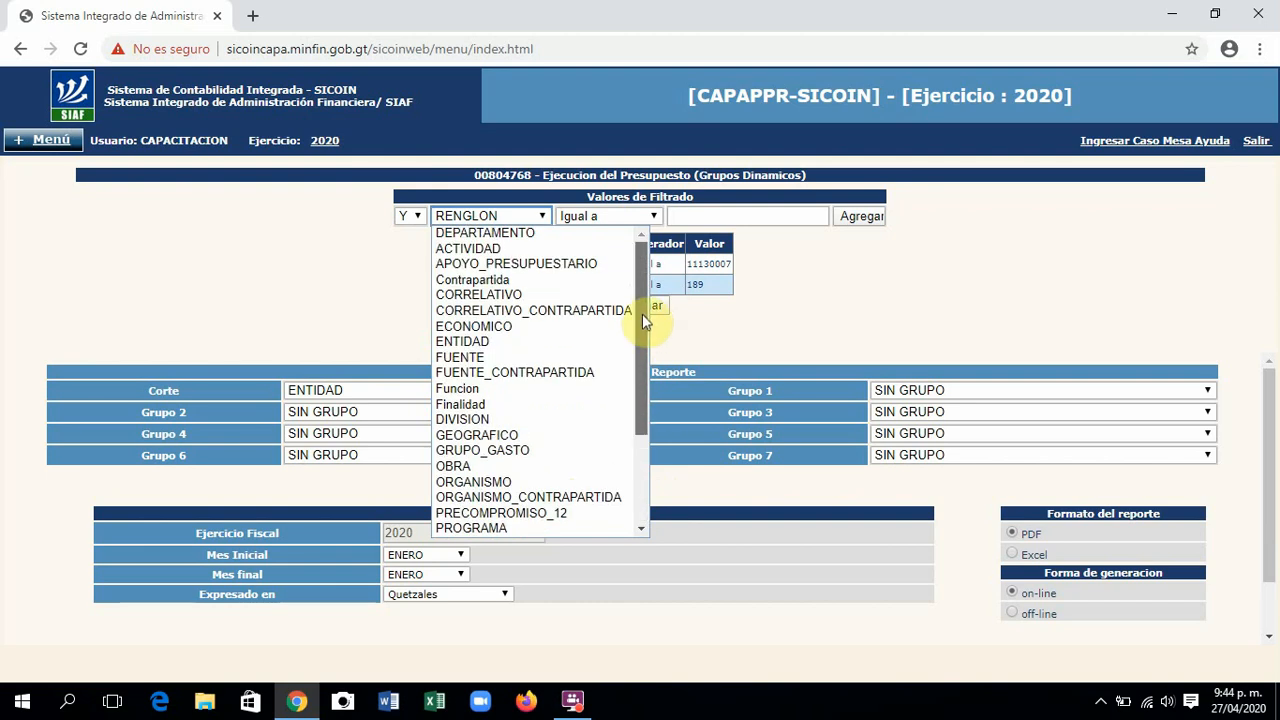
click(730, 328)
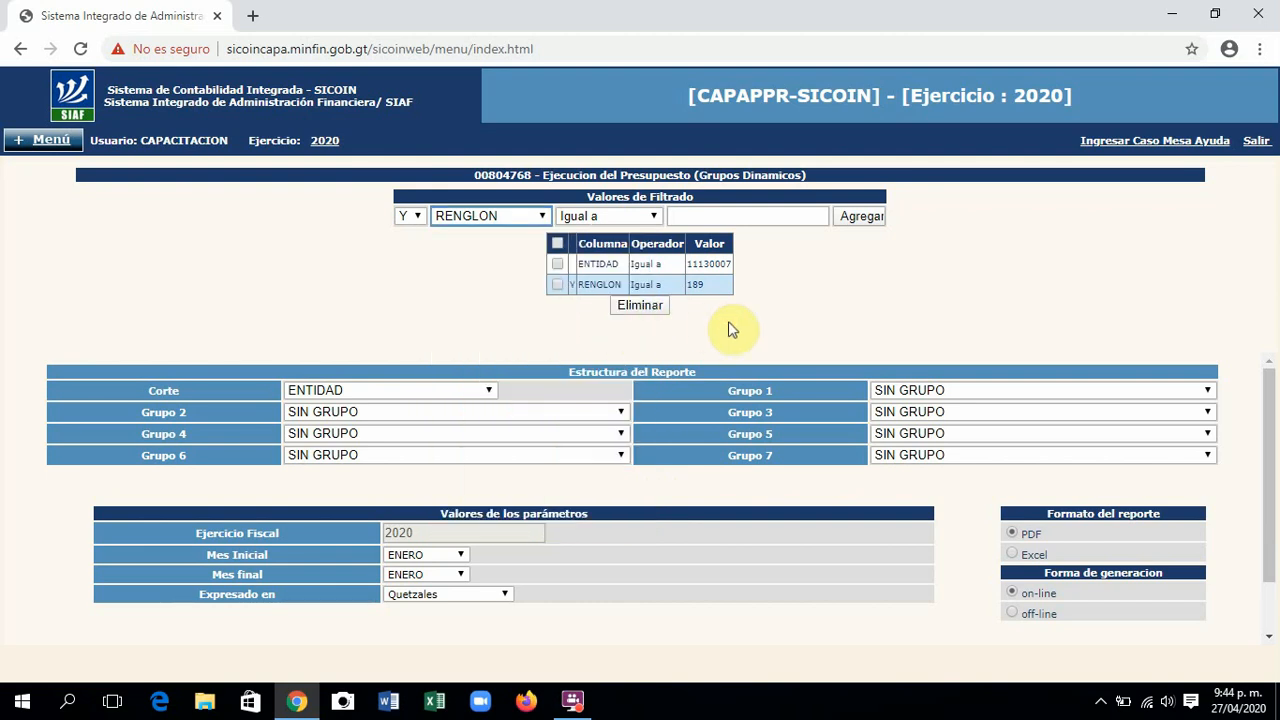
Step: Delete the RENGLON filter from the report's filter list
click(558, 285)
click(624, 306)
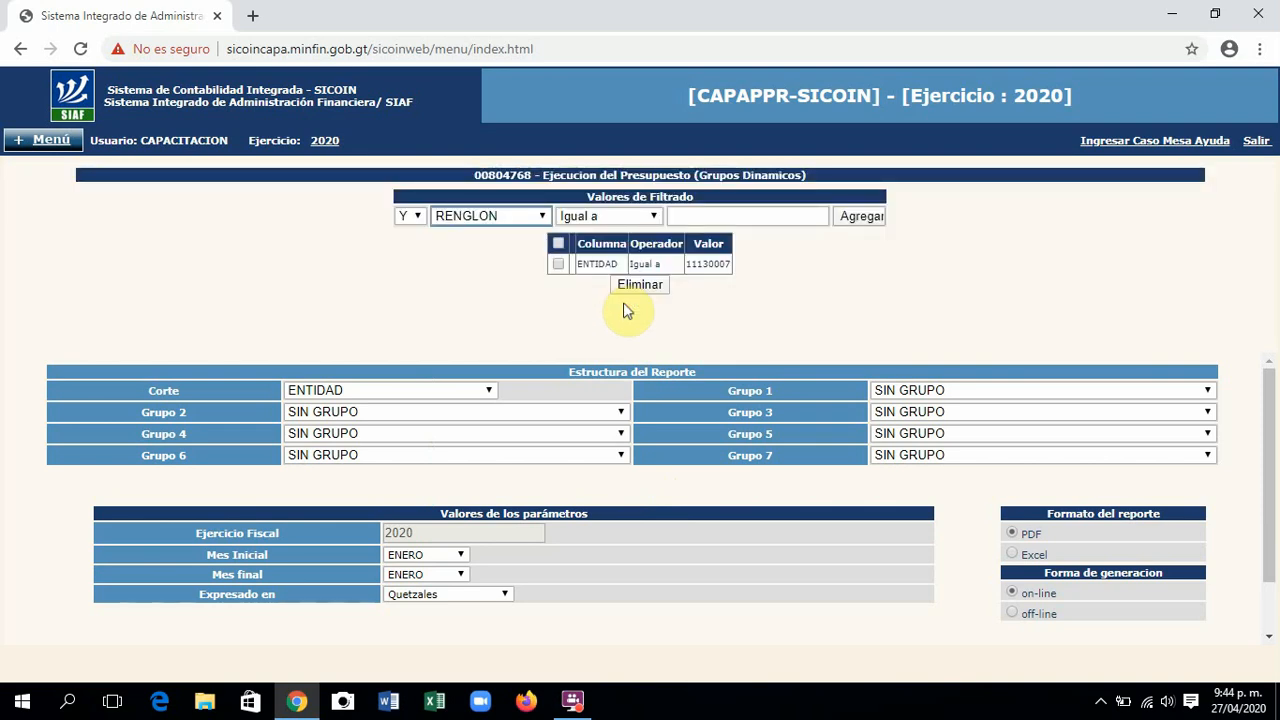
Step: Set the report structure's Corte to ENTIDAD / UNIDAD EJECUTORA and Grupo 1 to GRUPO GASTO
click(488, 391)
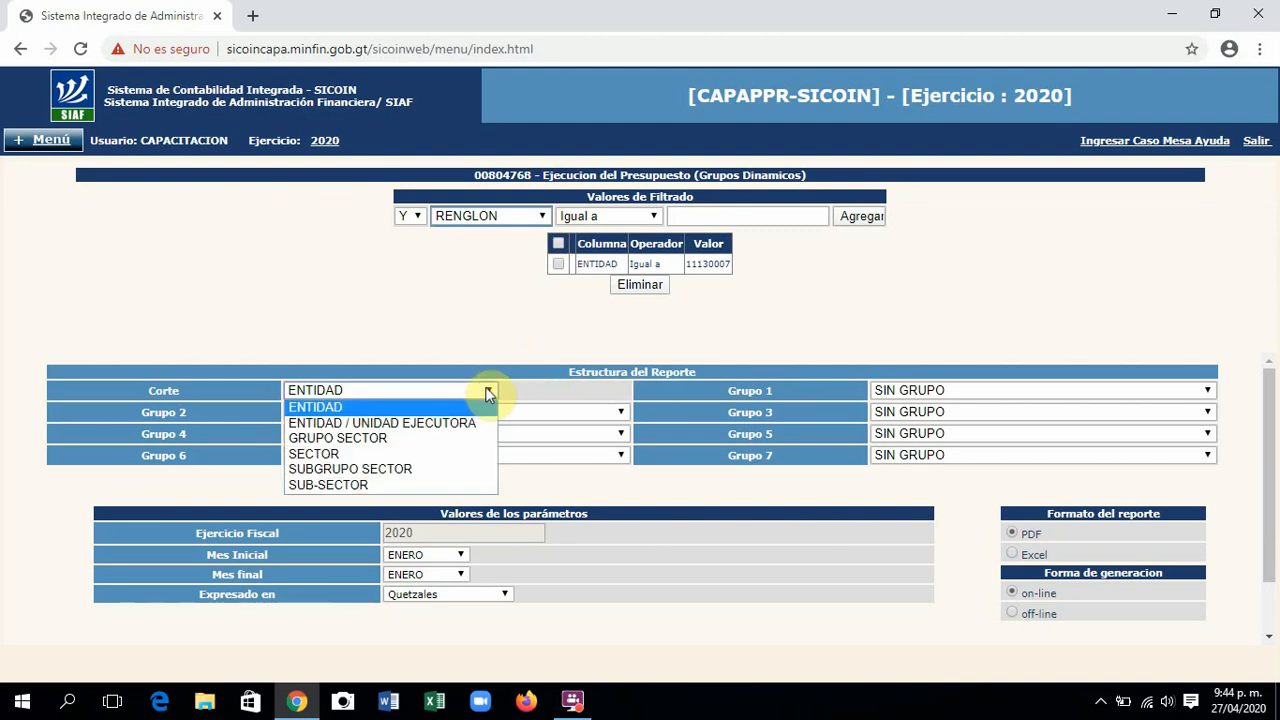
click(469, 409)
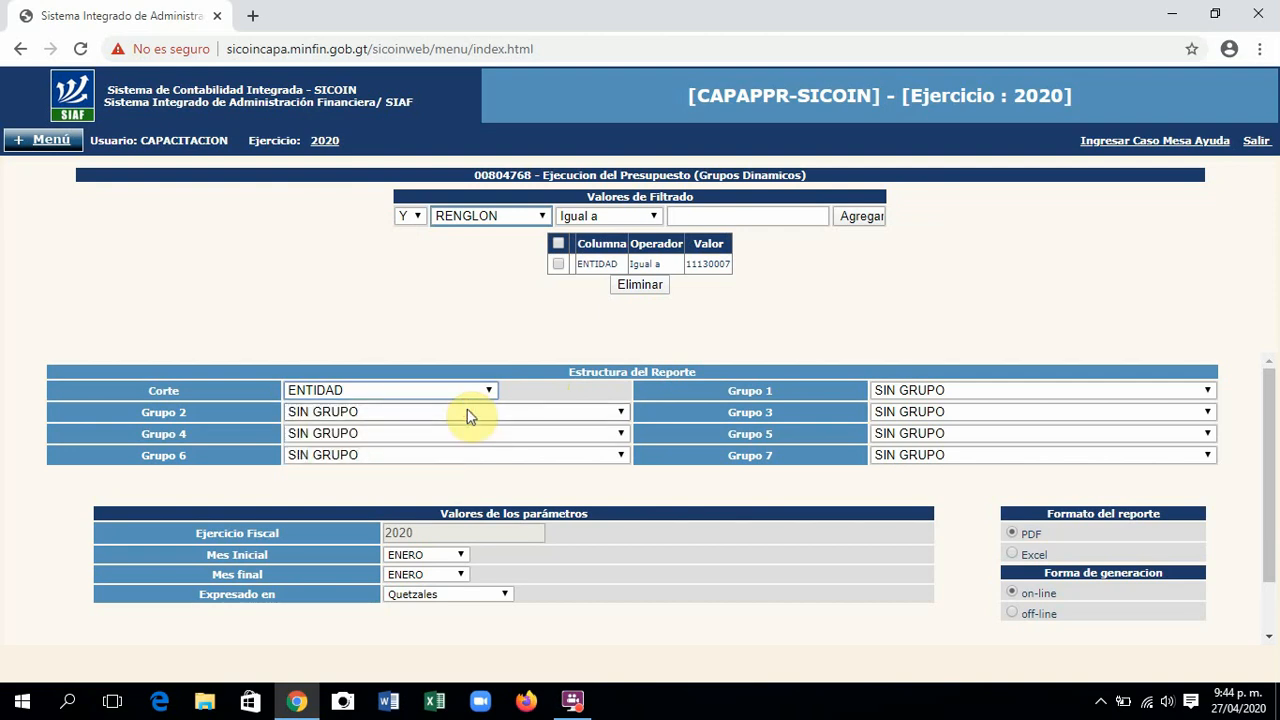
click(467, 392)
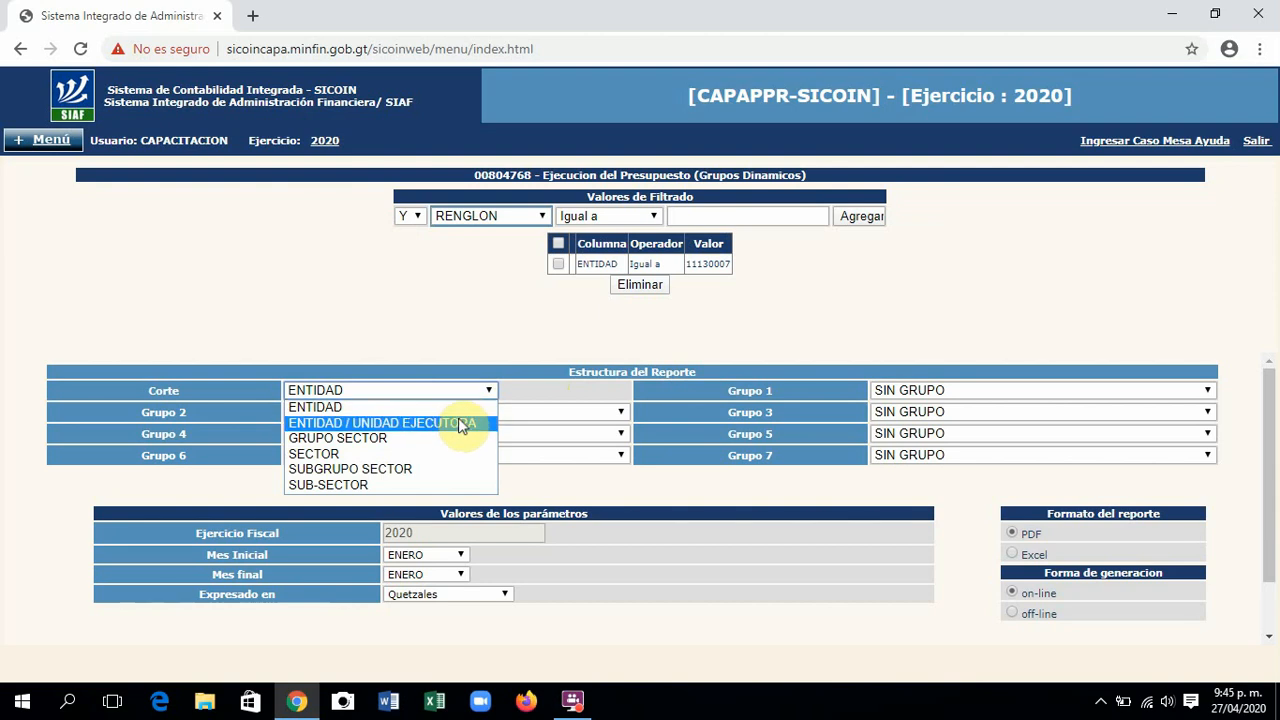
click(462, 424)
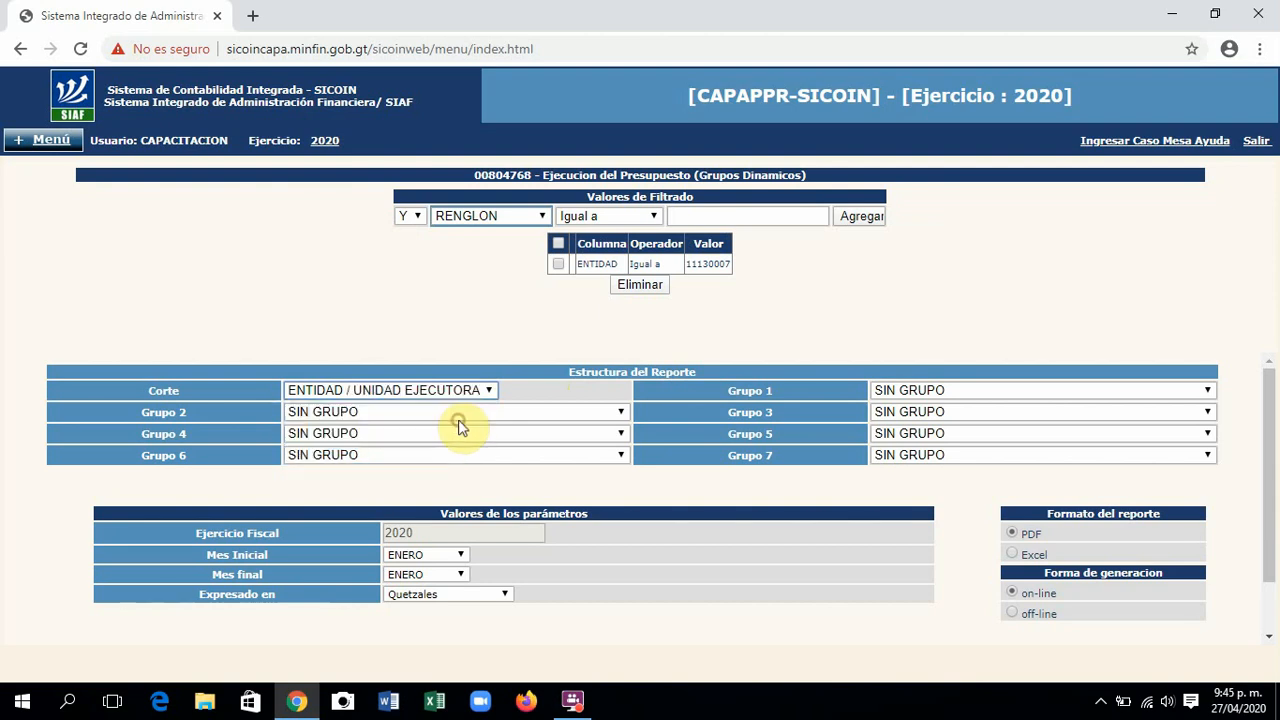
click(937, 392)
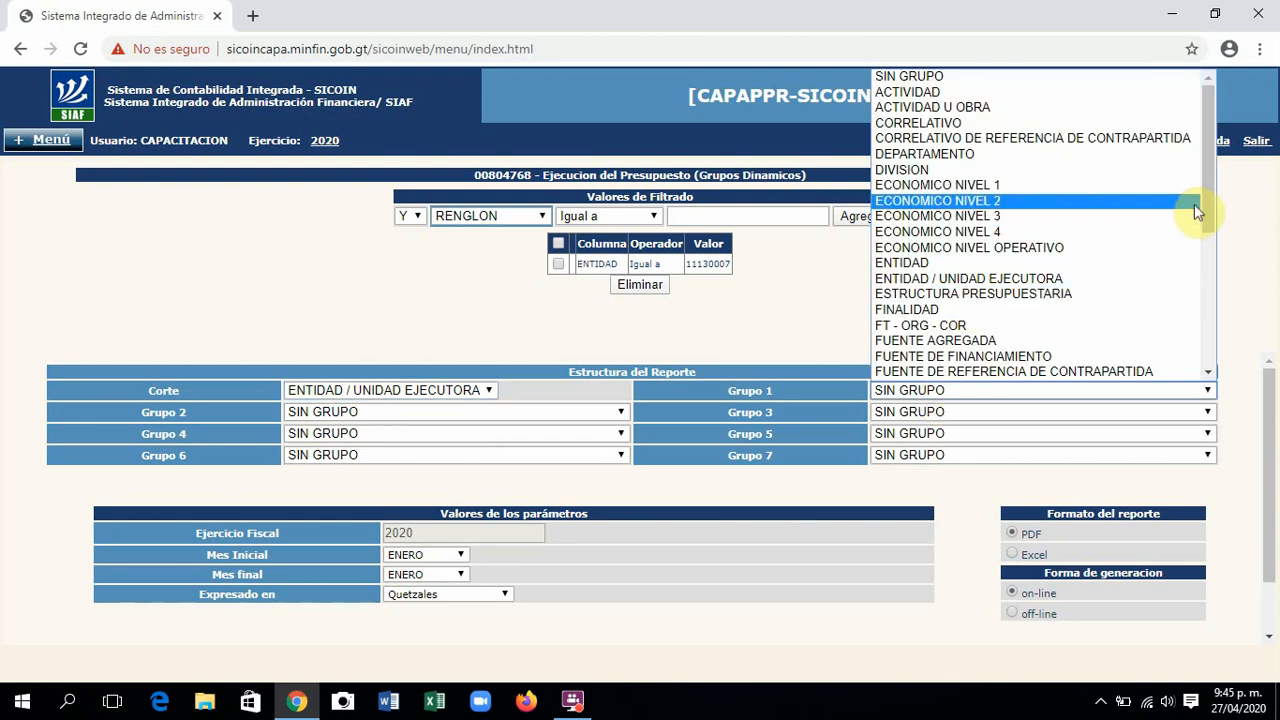
drag(1208, 201, 1229, 267)
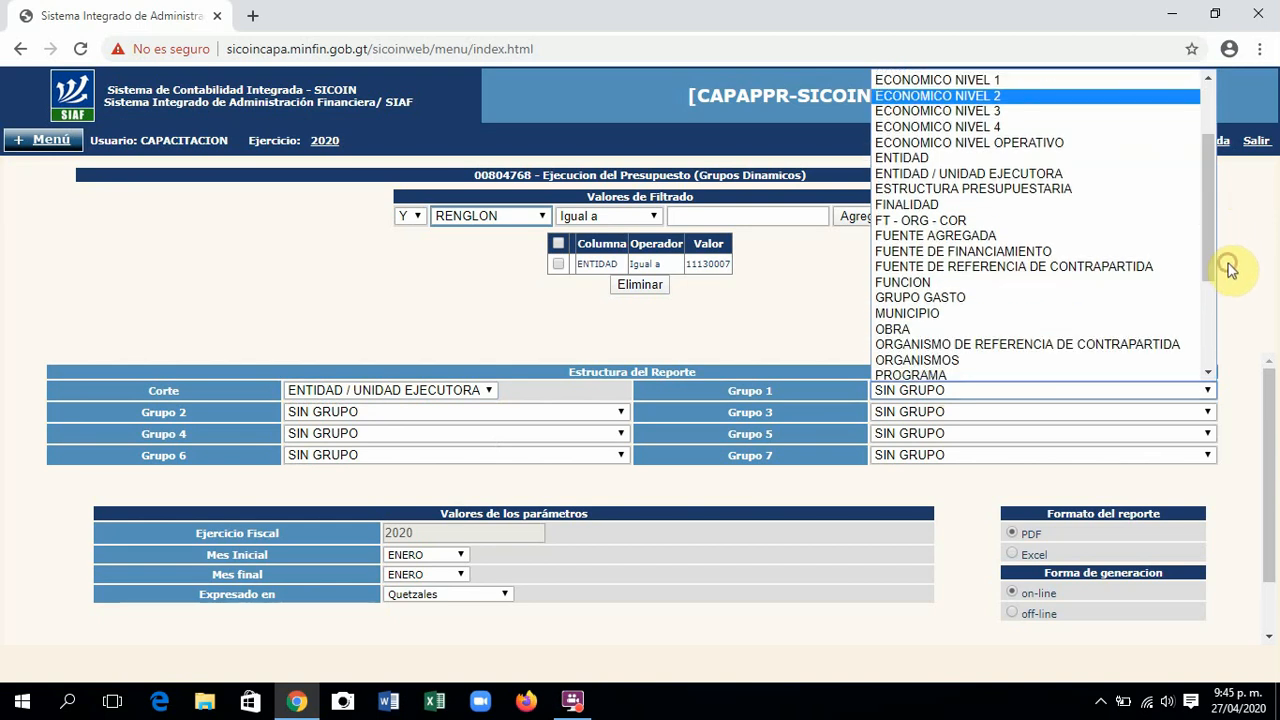
click(985, 300)
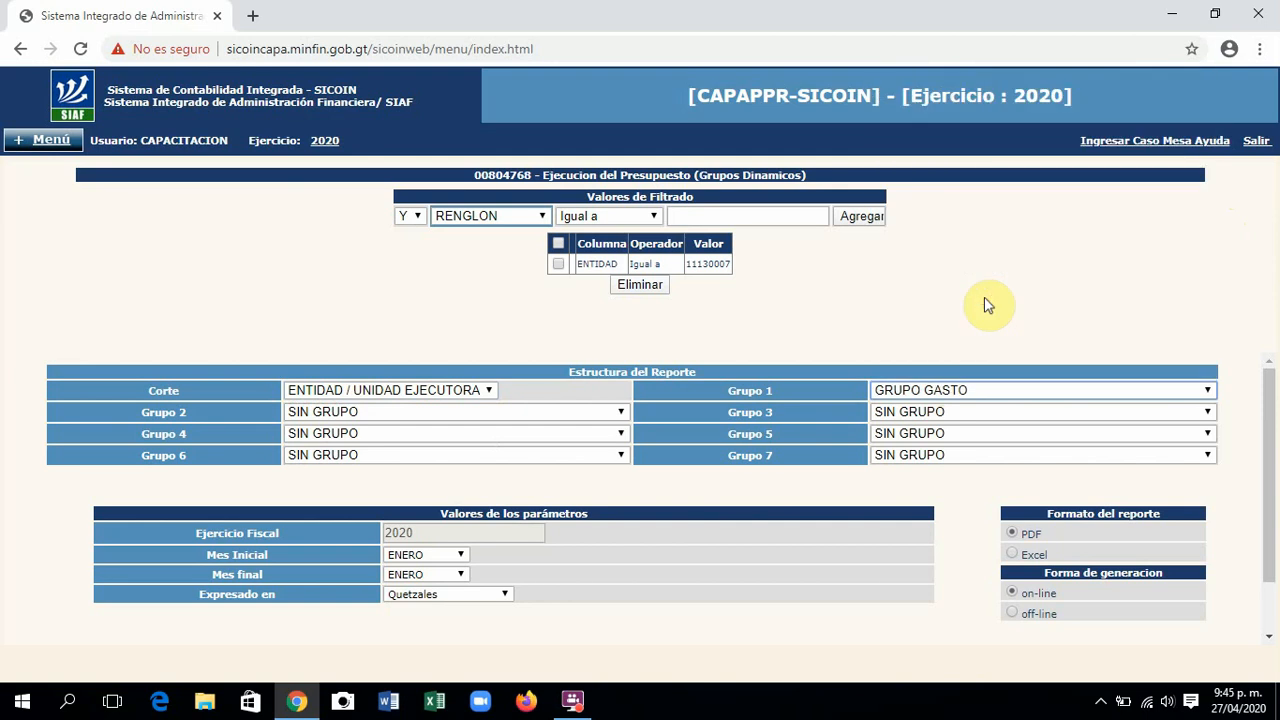
Step: Set the report structure's Grupo 2 to RENGLON and Grupo 3 to FUENTE DE FINANCIAMIENTO
click(527, 424)
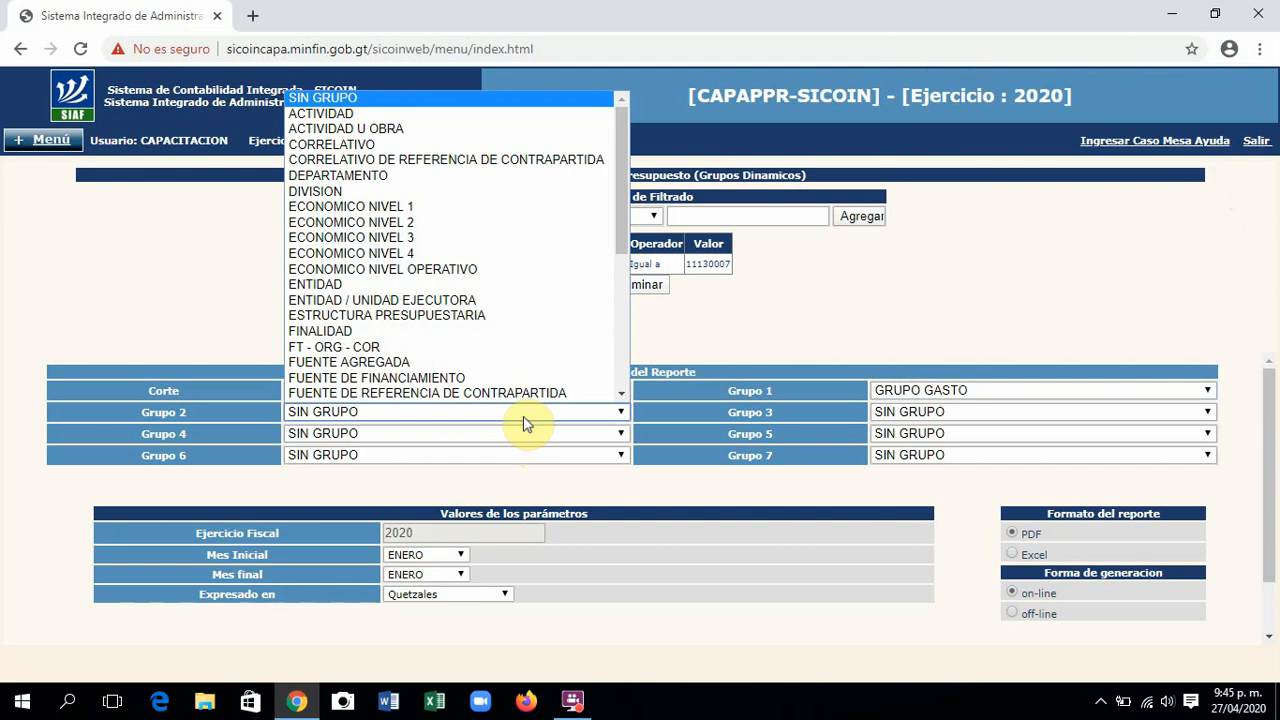
drag(620, 251, 640, 349)
click(598, 385)
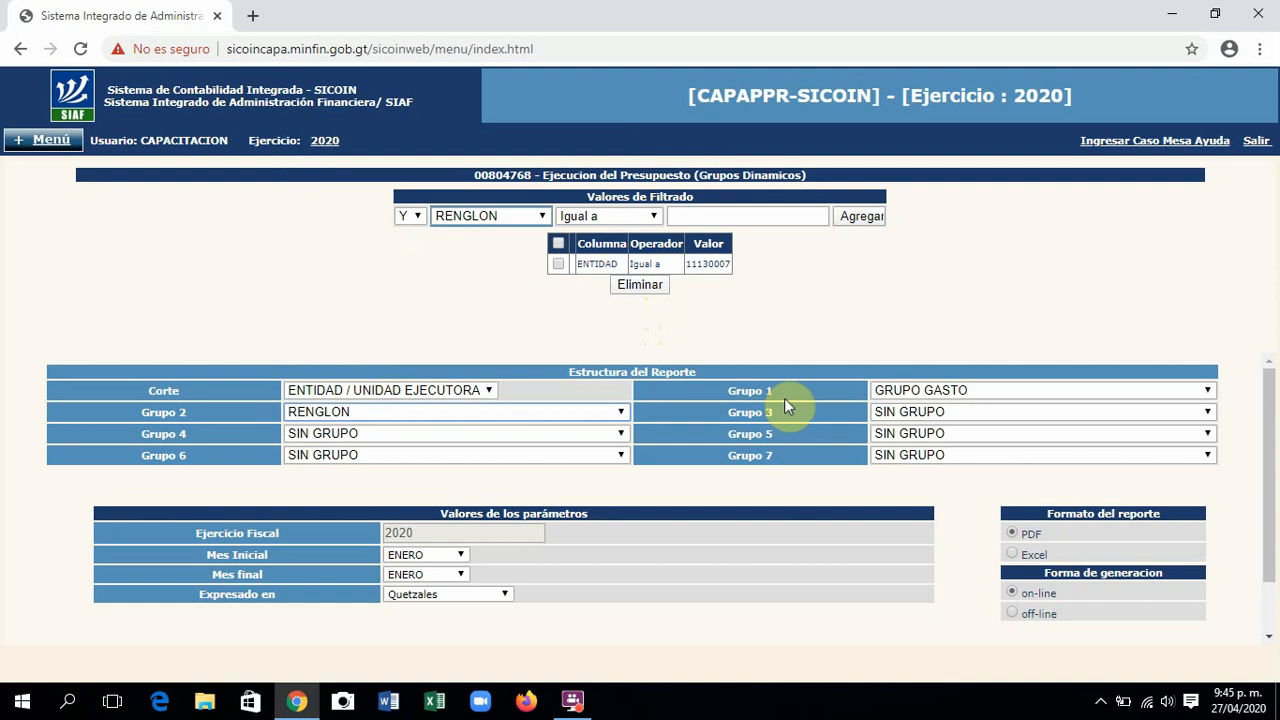
click(887, 414)
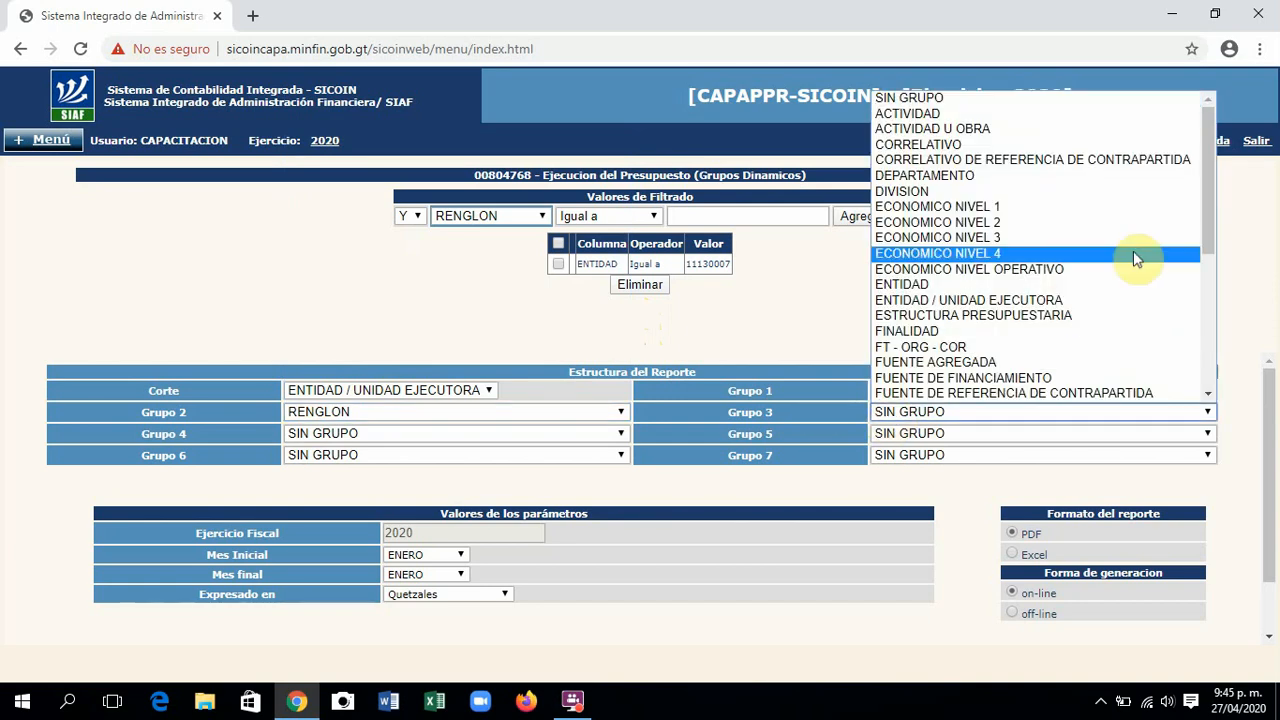
click(1034, 377)
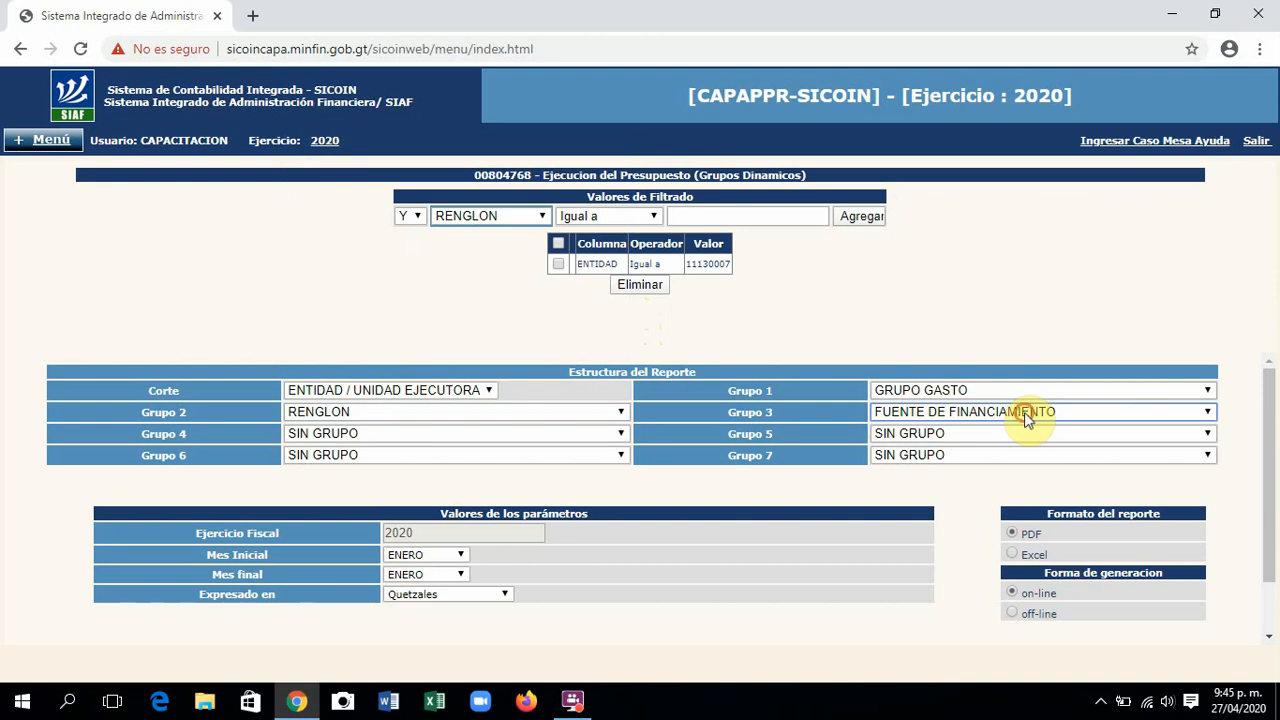
click(1027, 418)
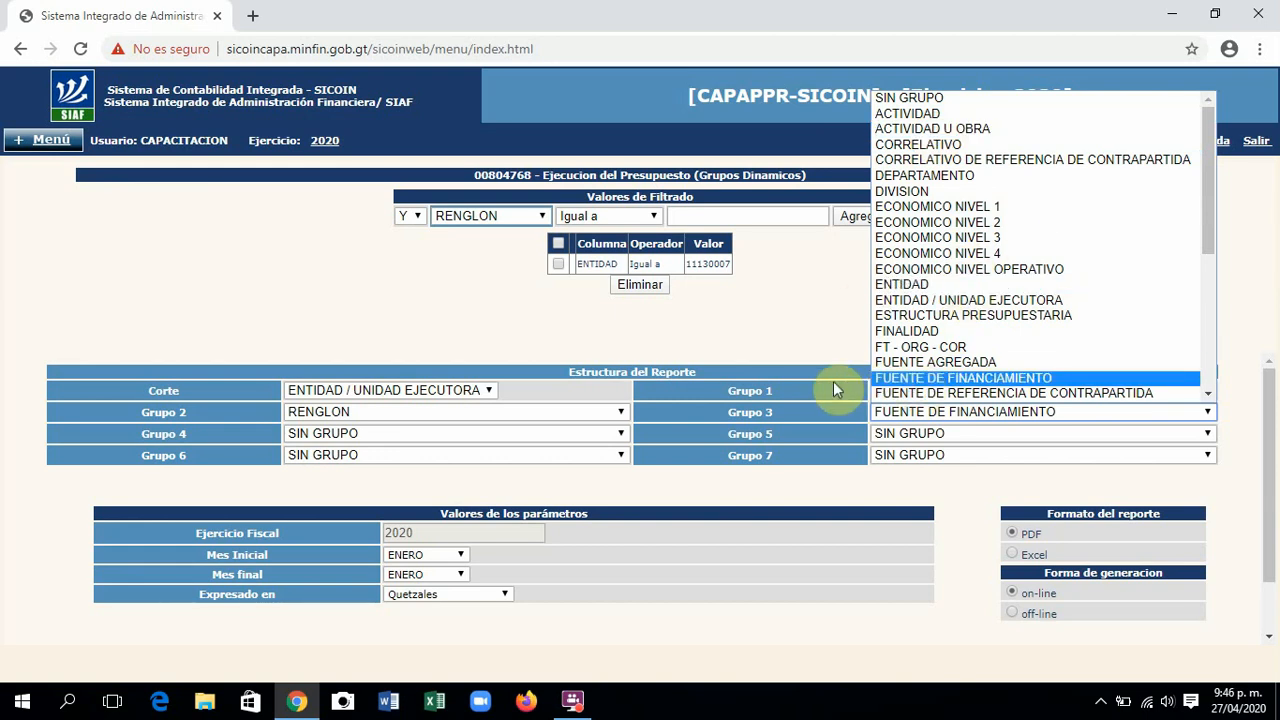
click(812, 344)
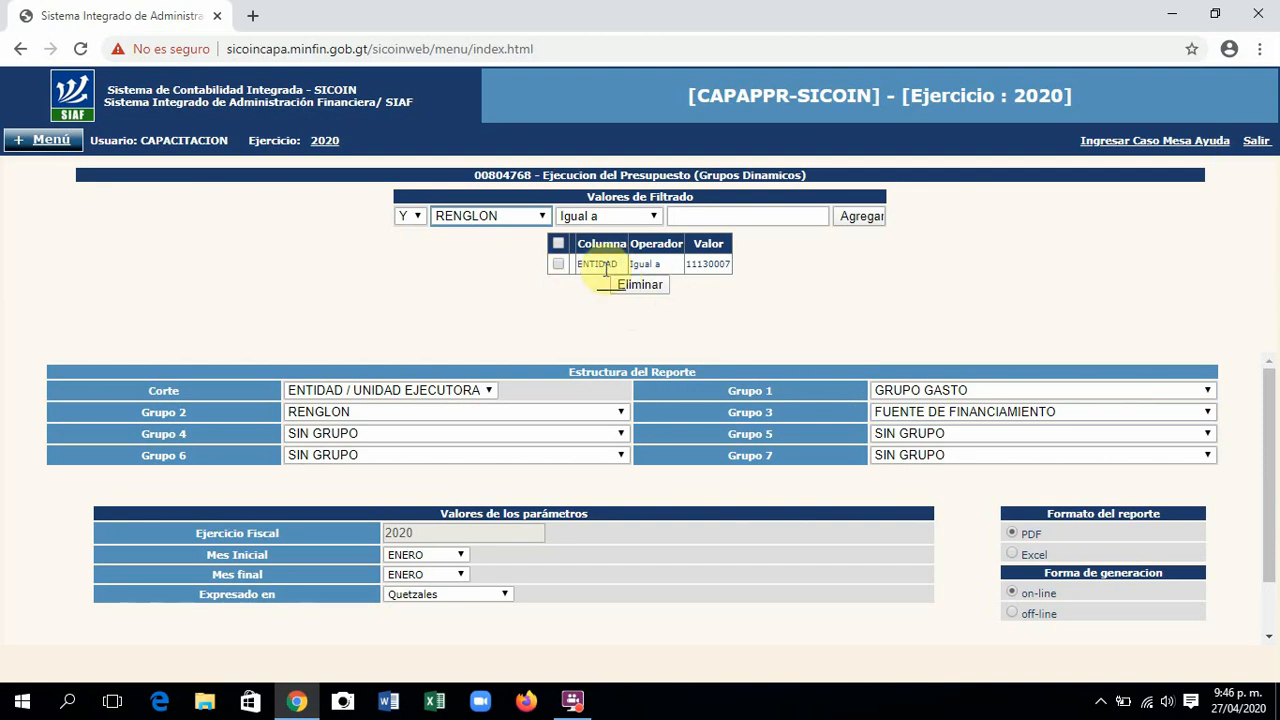
click(541, 217)
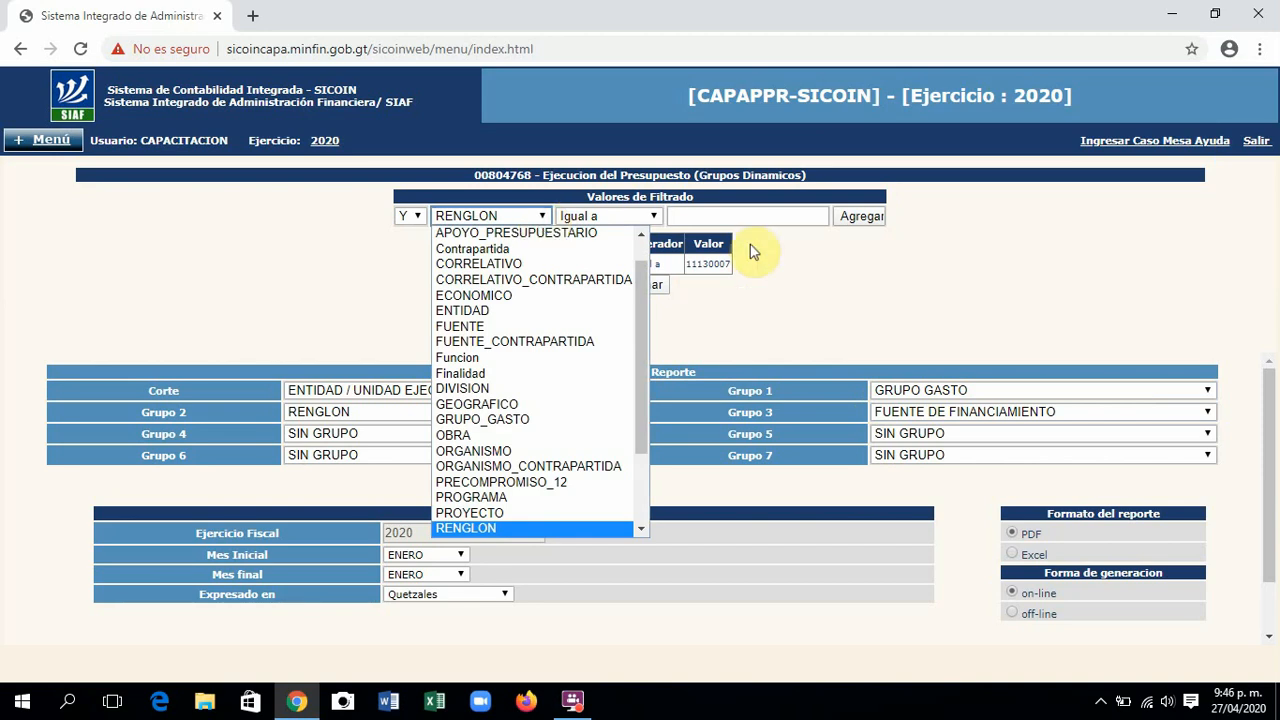
click(778, 251)
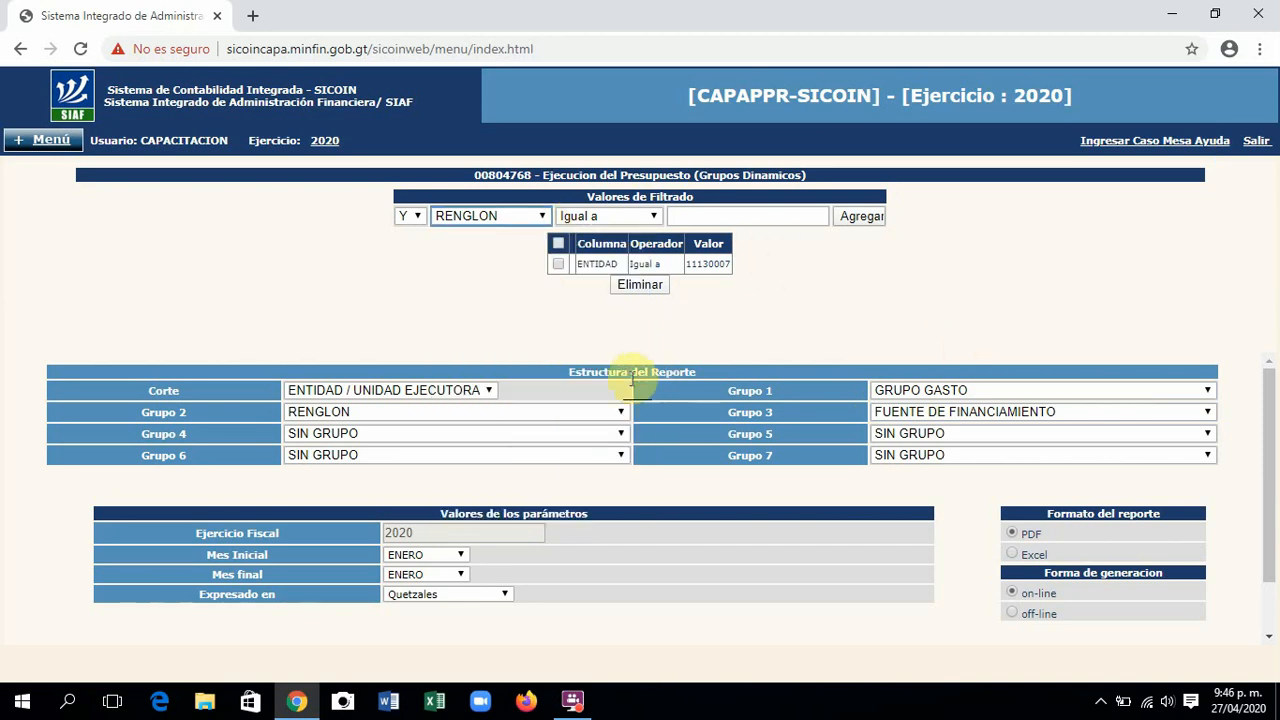
Step: Reset Grupo 3 and Grupo 2 of the report structure to SIN GRUPO
click(929, 415)
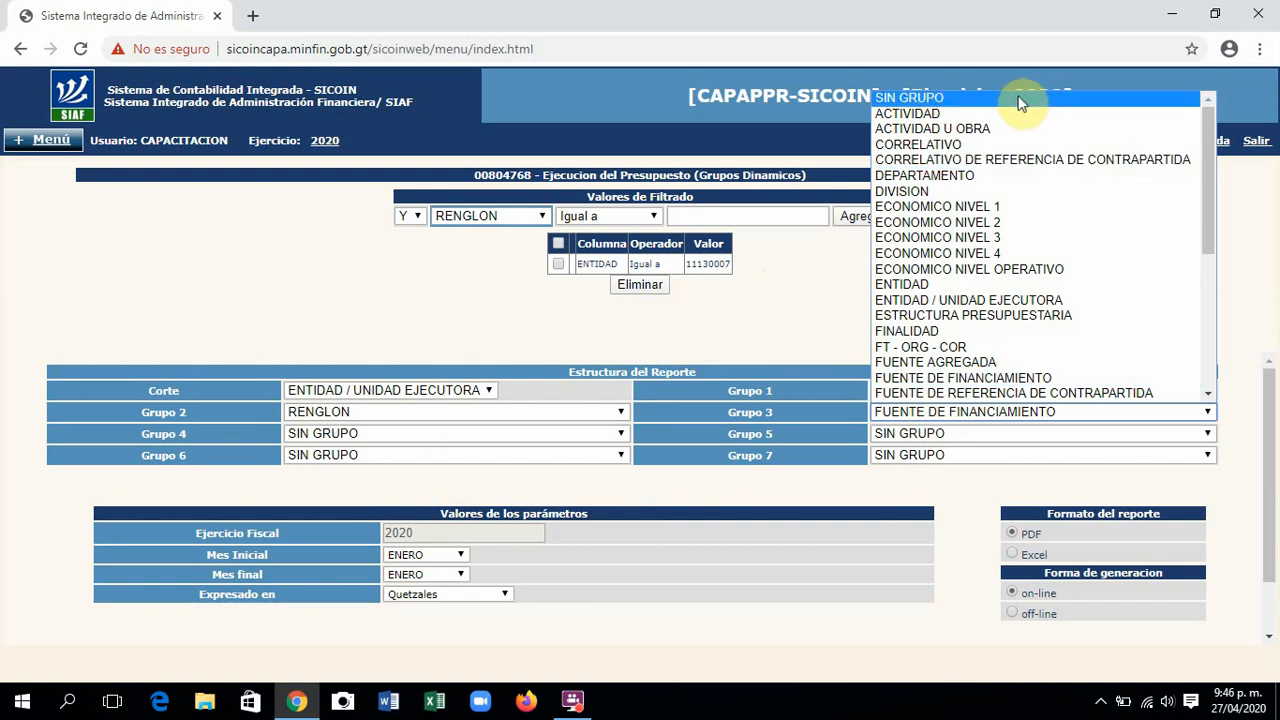
click(1027, 97)
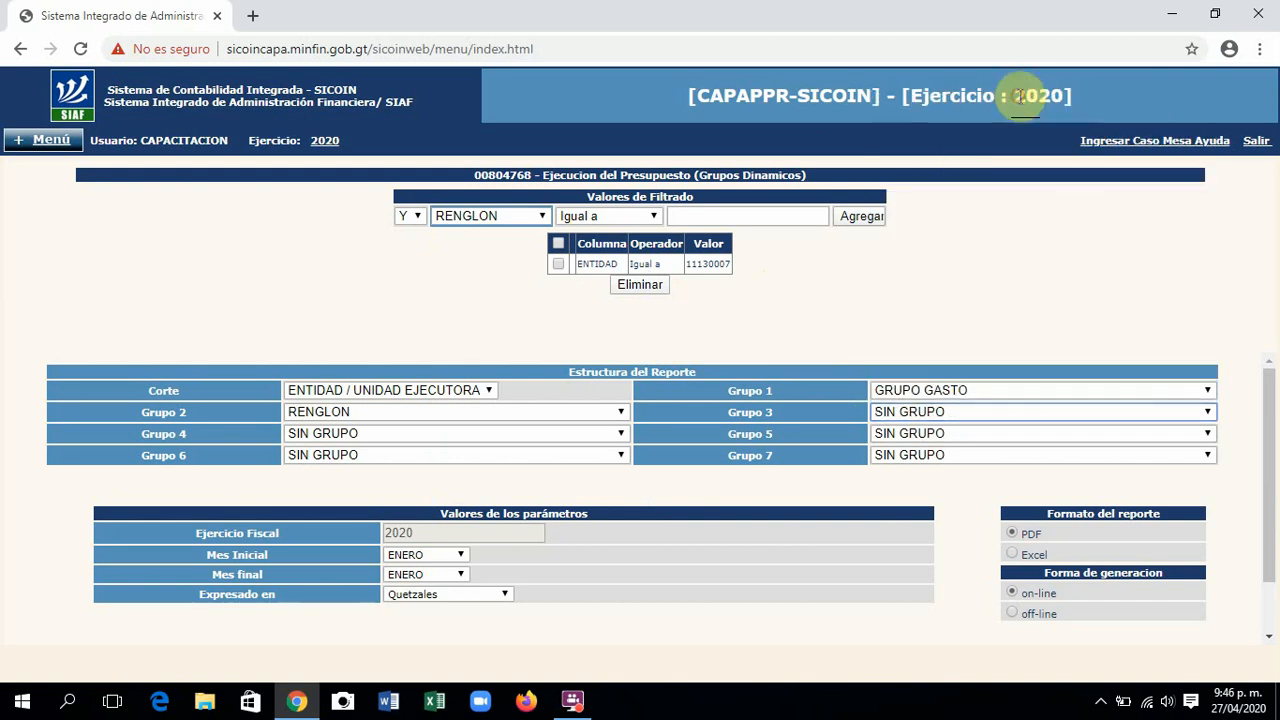
click(449, 417)
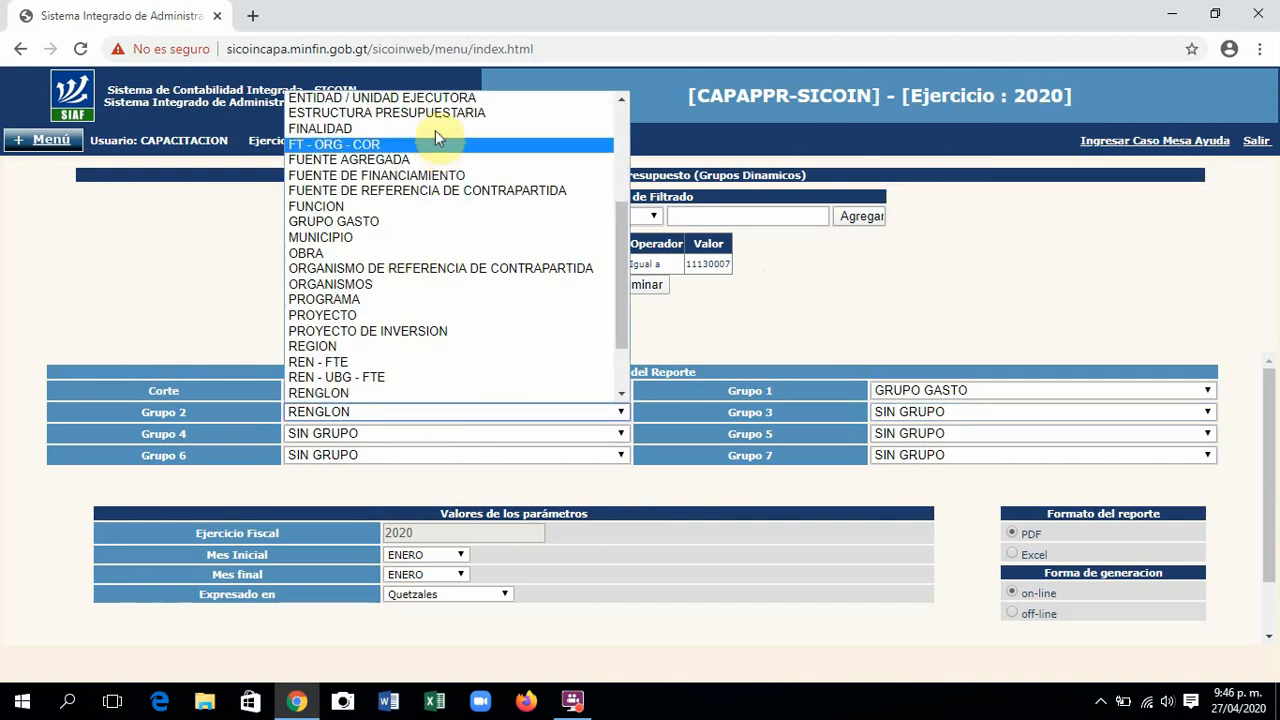
scroll(624, 118, up, 3)
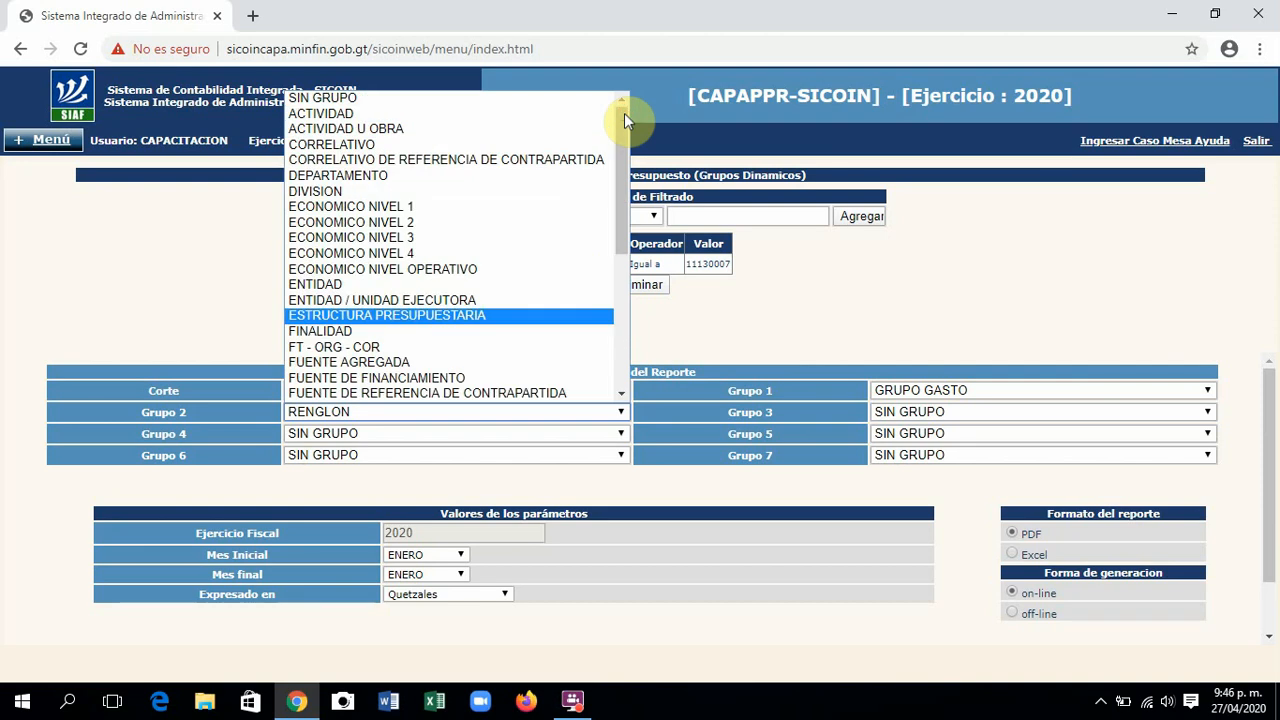
click(512, 96)
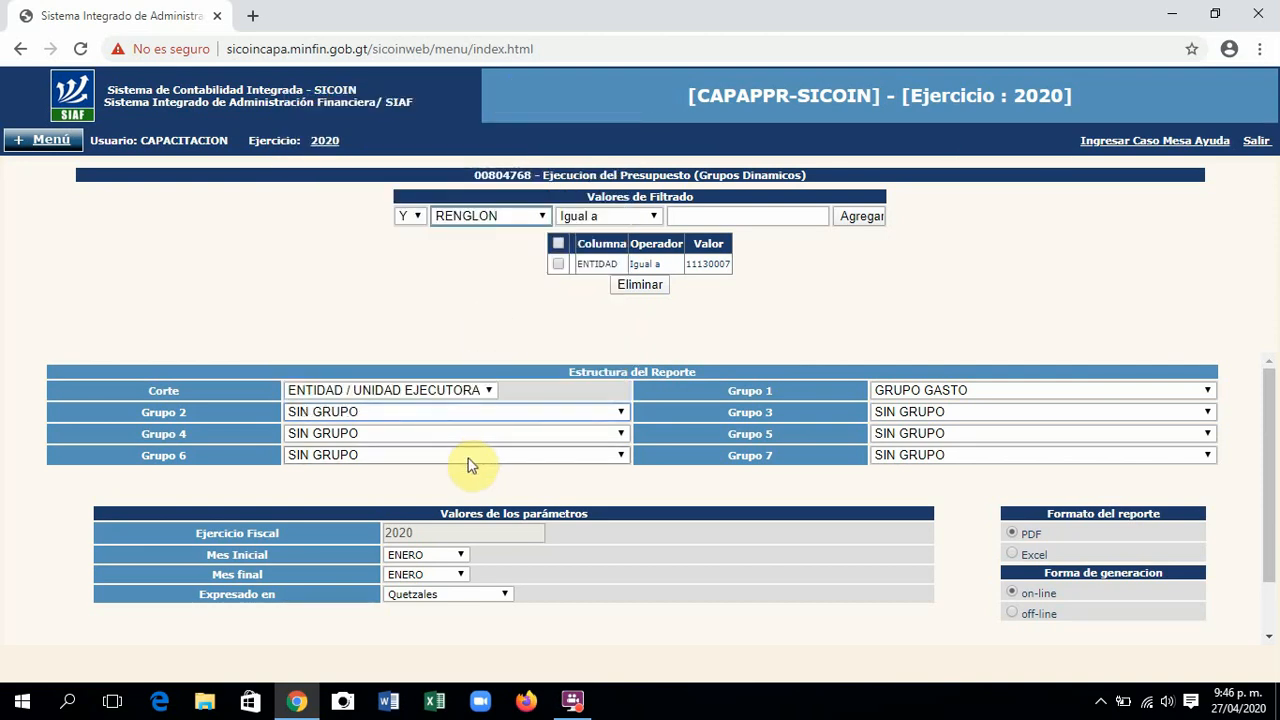
Step: Set Mes final to MARZO in the report parameters and generate the report
click(461, 575)
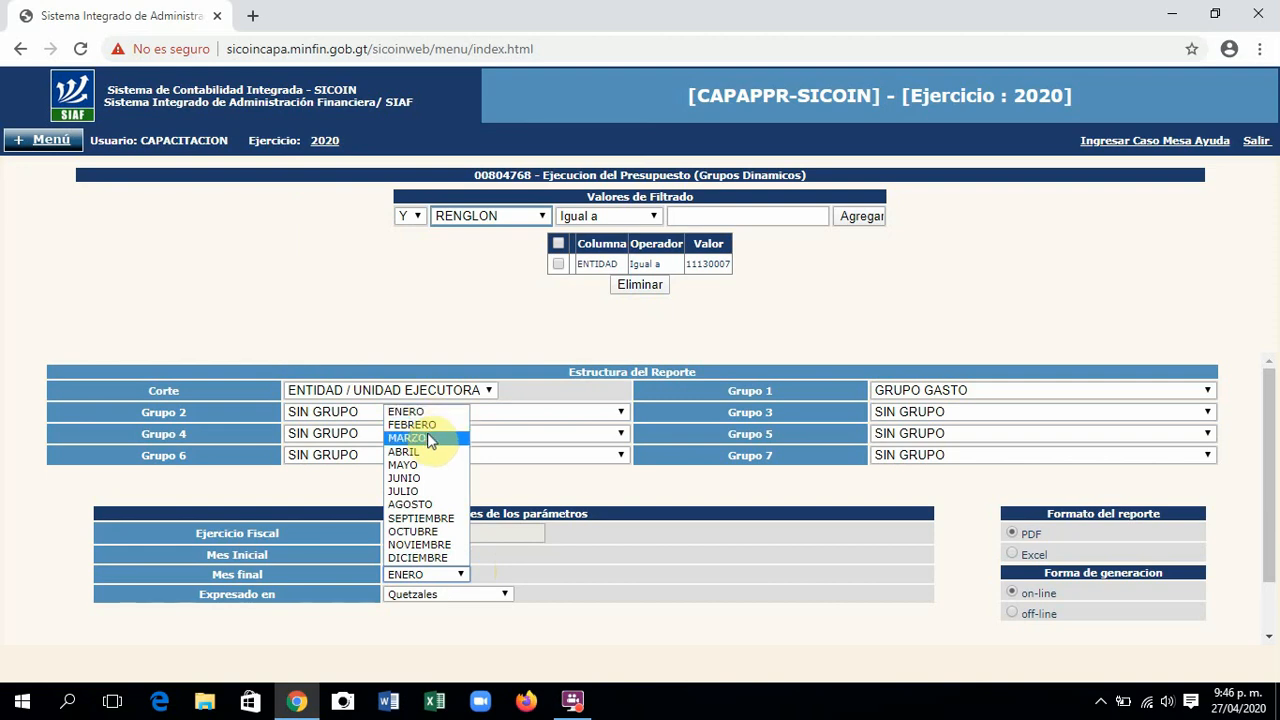
key(Escape)
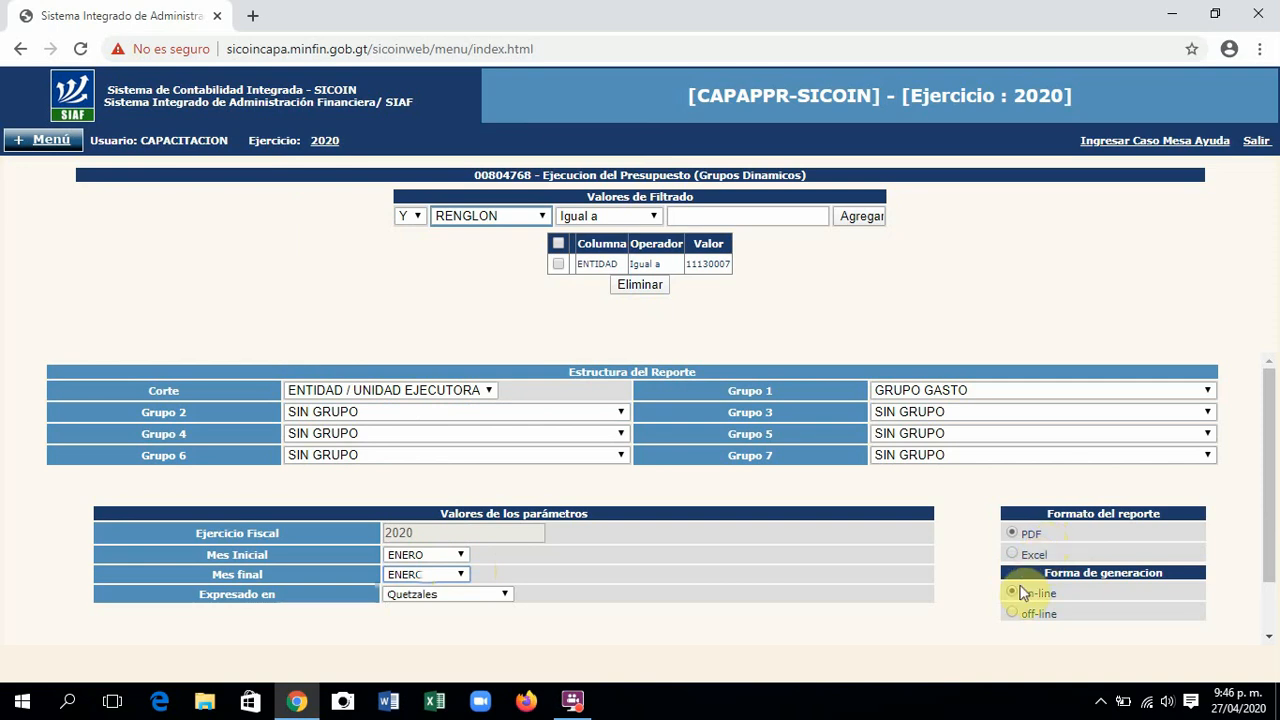
key(Down)
key(Down)
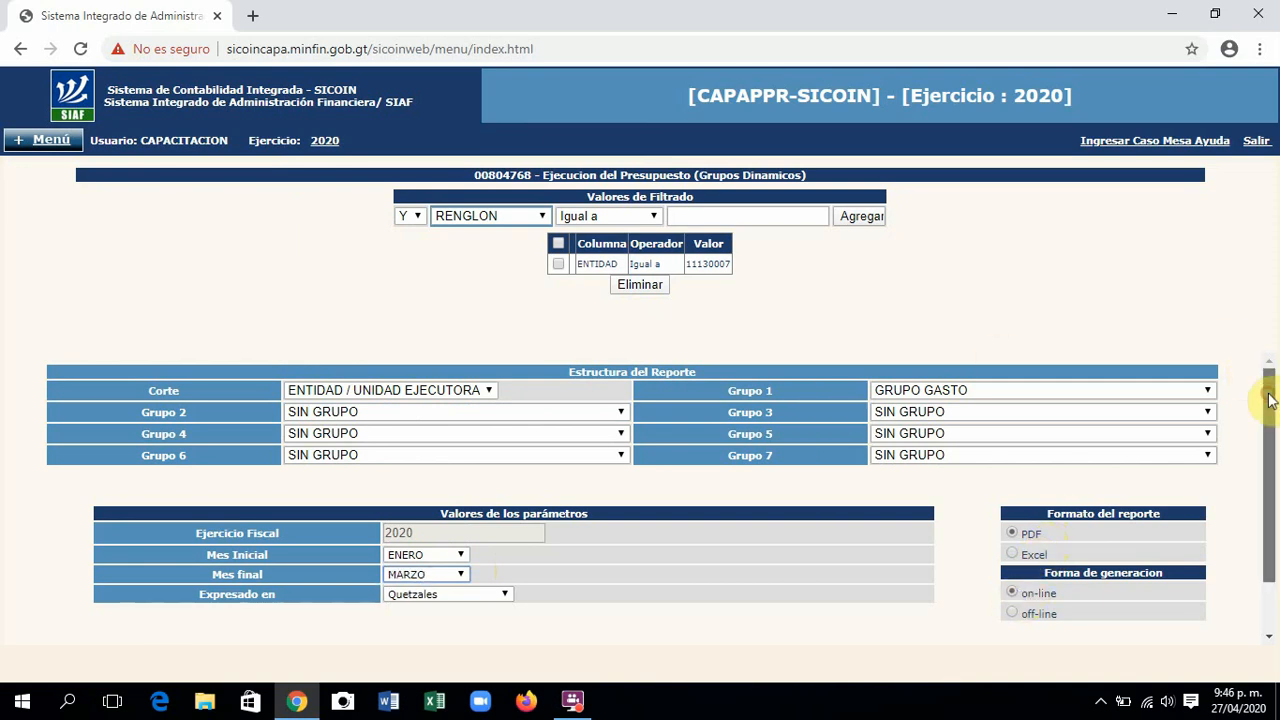
drag(1267, 392, 1276, 437)
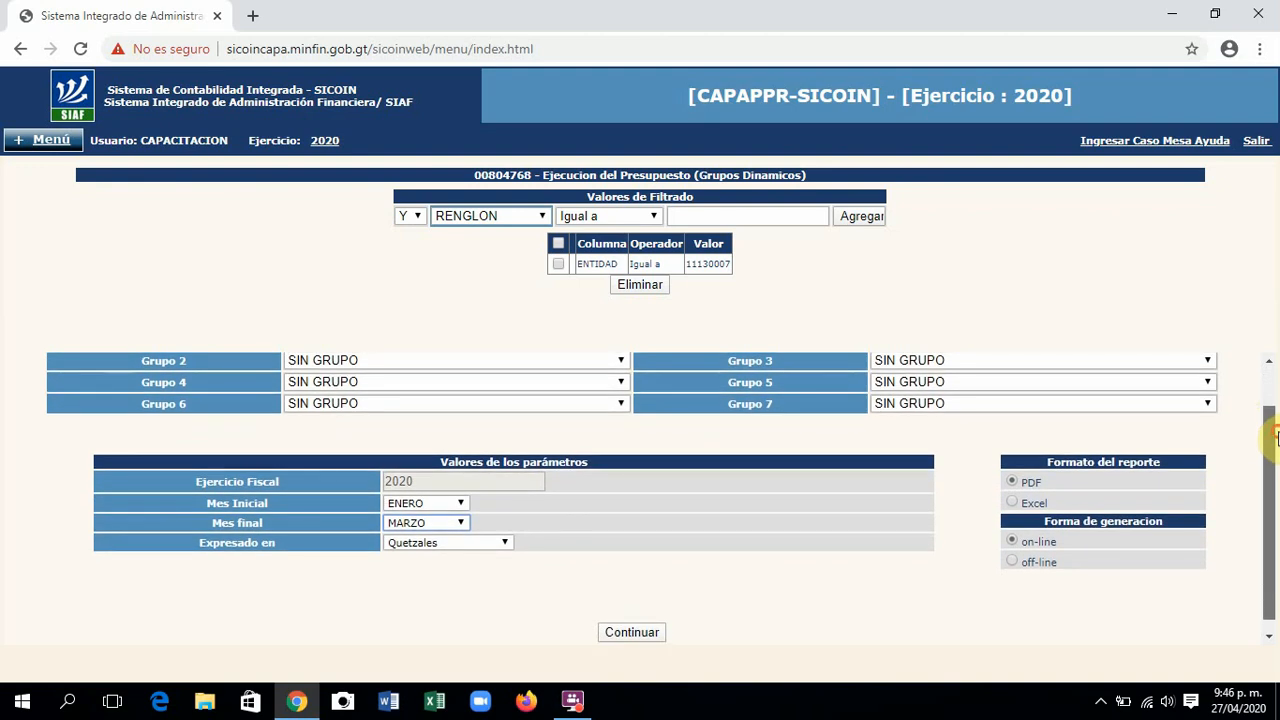
click(643, 633)
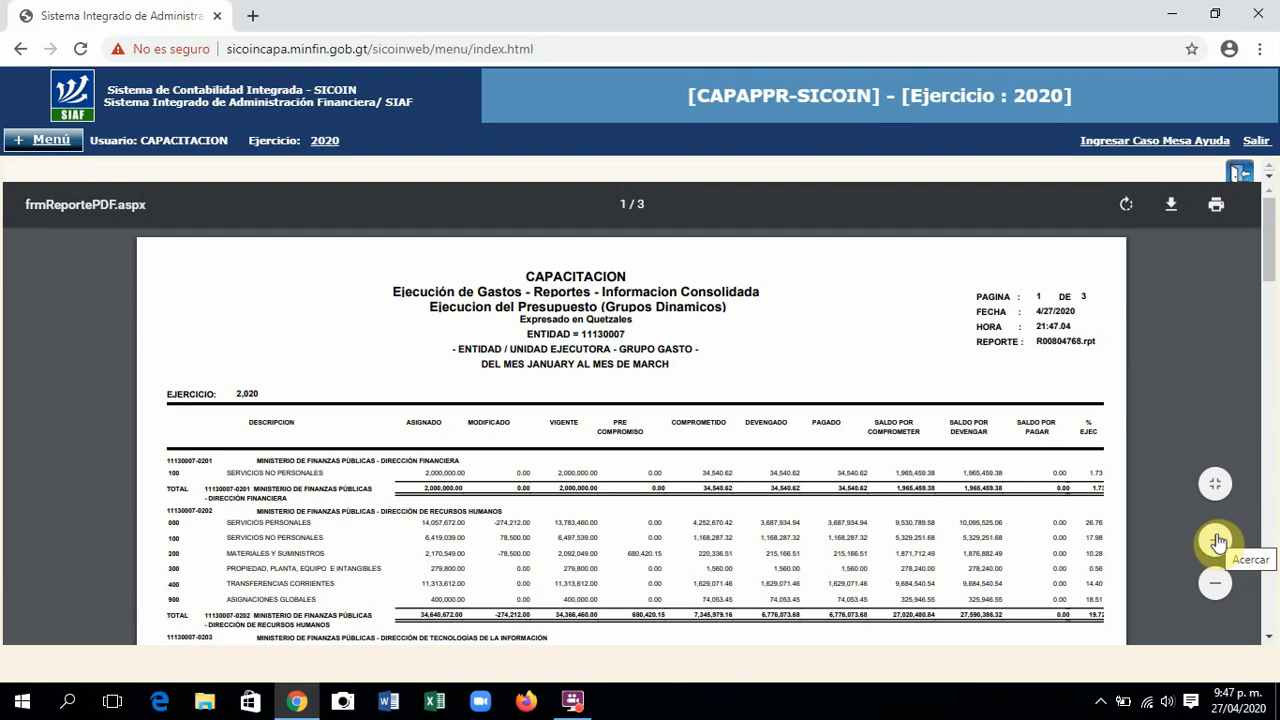
Step: Examine the generated report's budget columns and the codes and names of its executing units, from Dirección Financiera through the last page
click(1216, 541)
click(1216, 541)
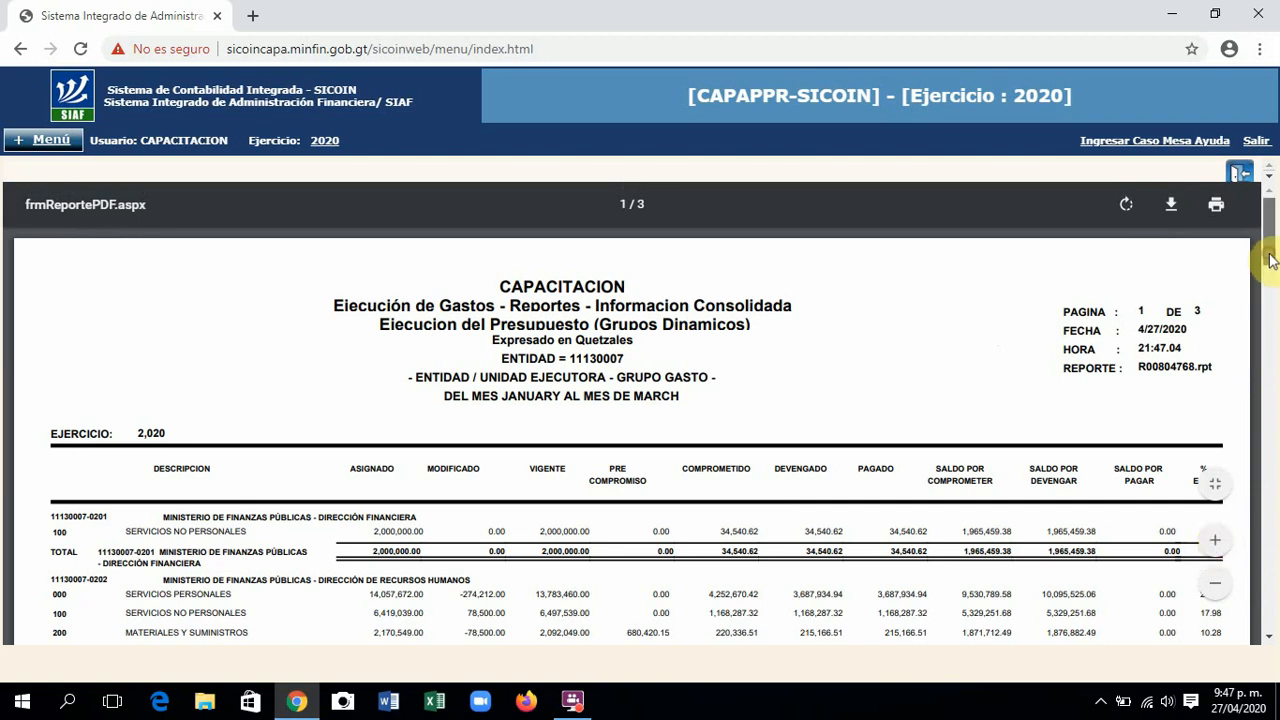
drag(1272, 260, 1272, 283)
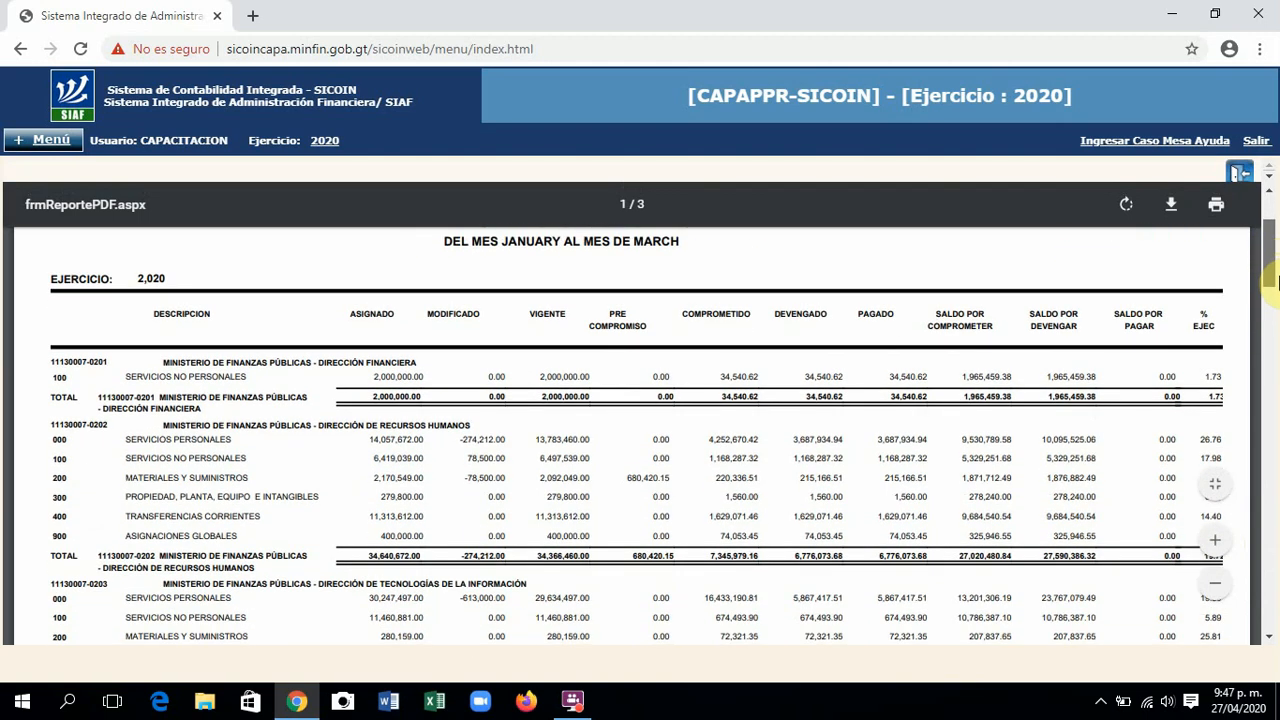
scroll(1272, 283, up, 1)
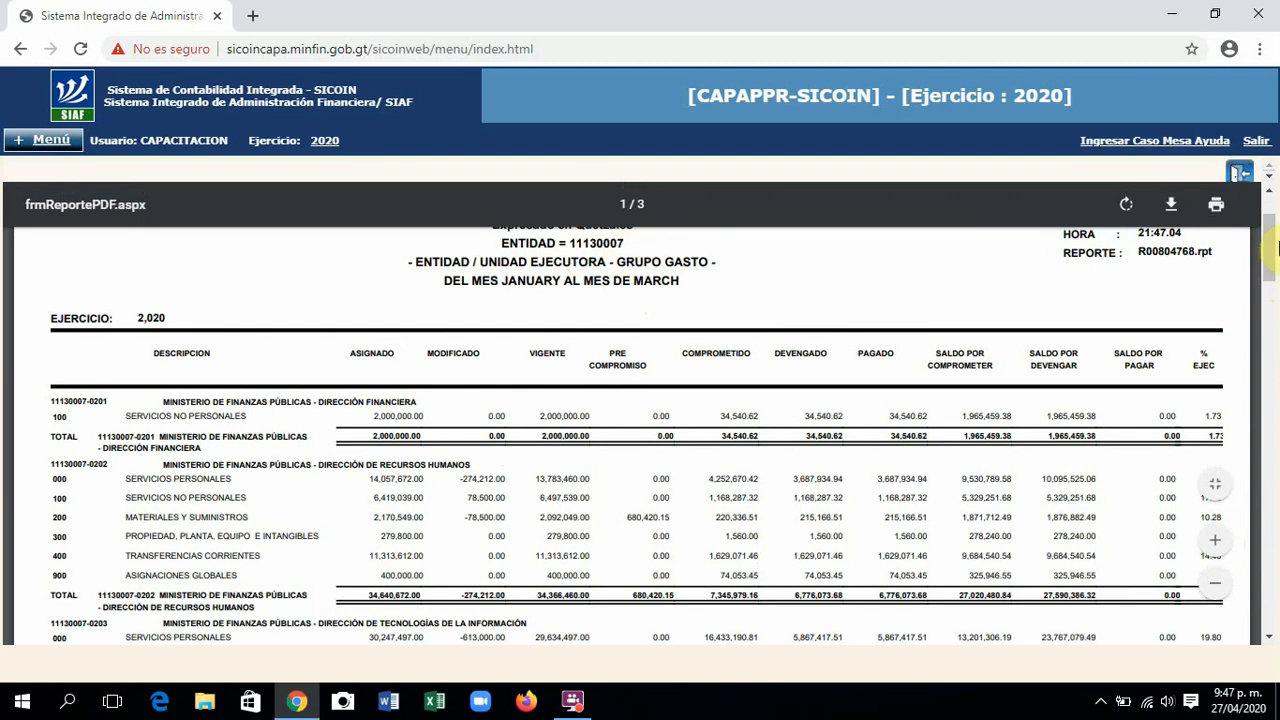
drag(1274, 250, 1275, 255)
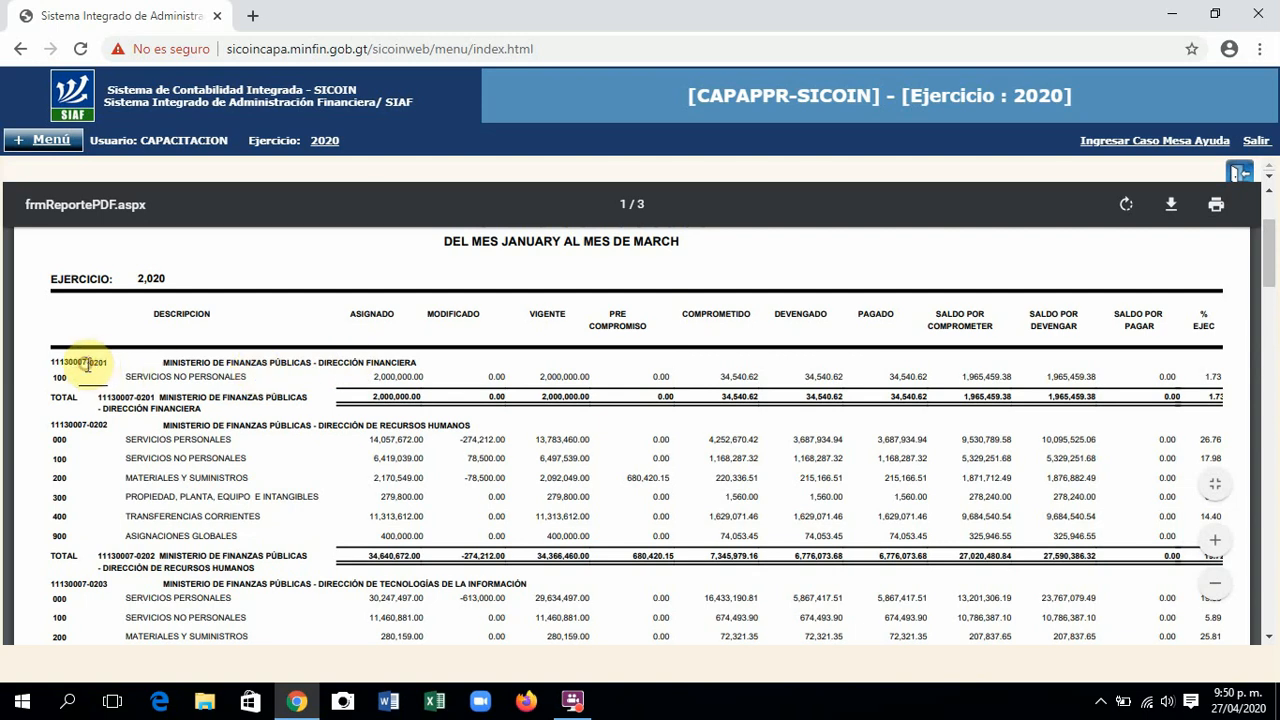
drag(82, 363, 108, 363)
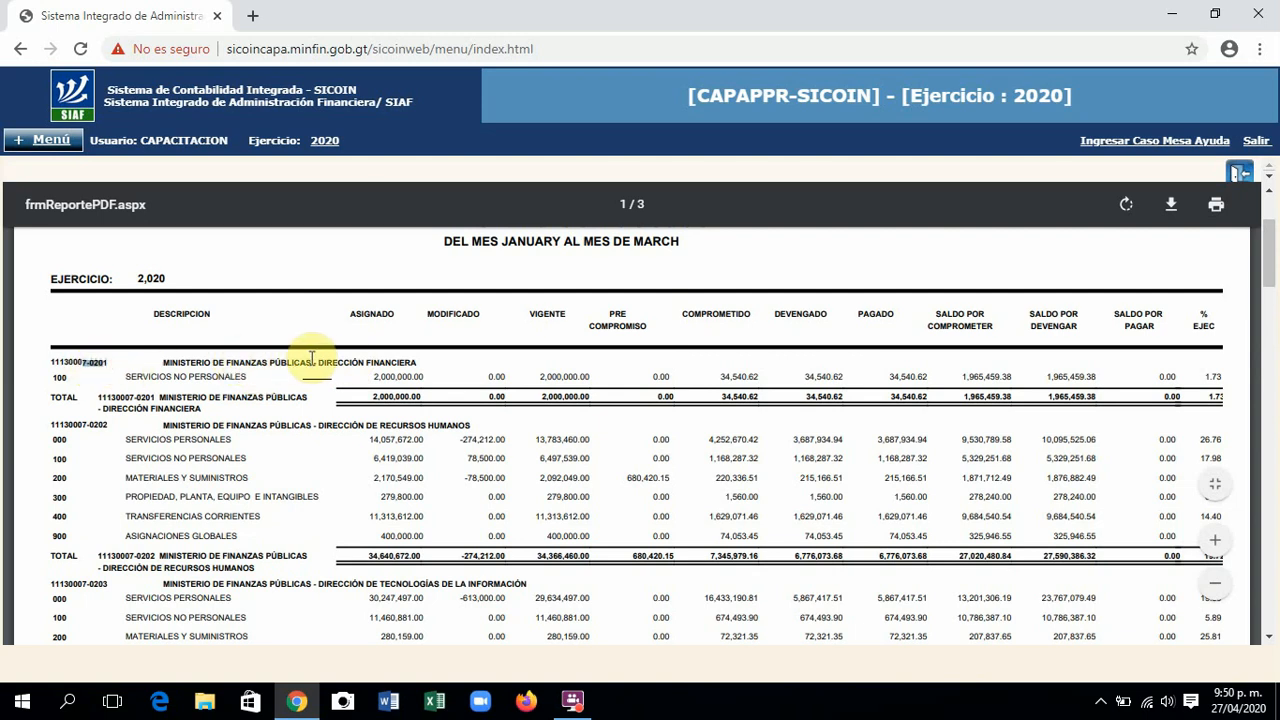
drag(316, 362, 449, 362)
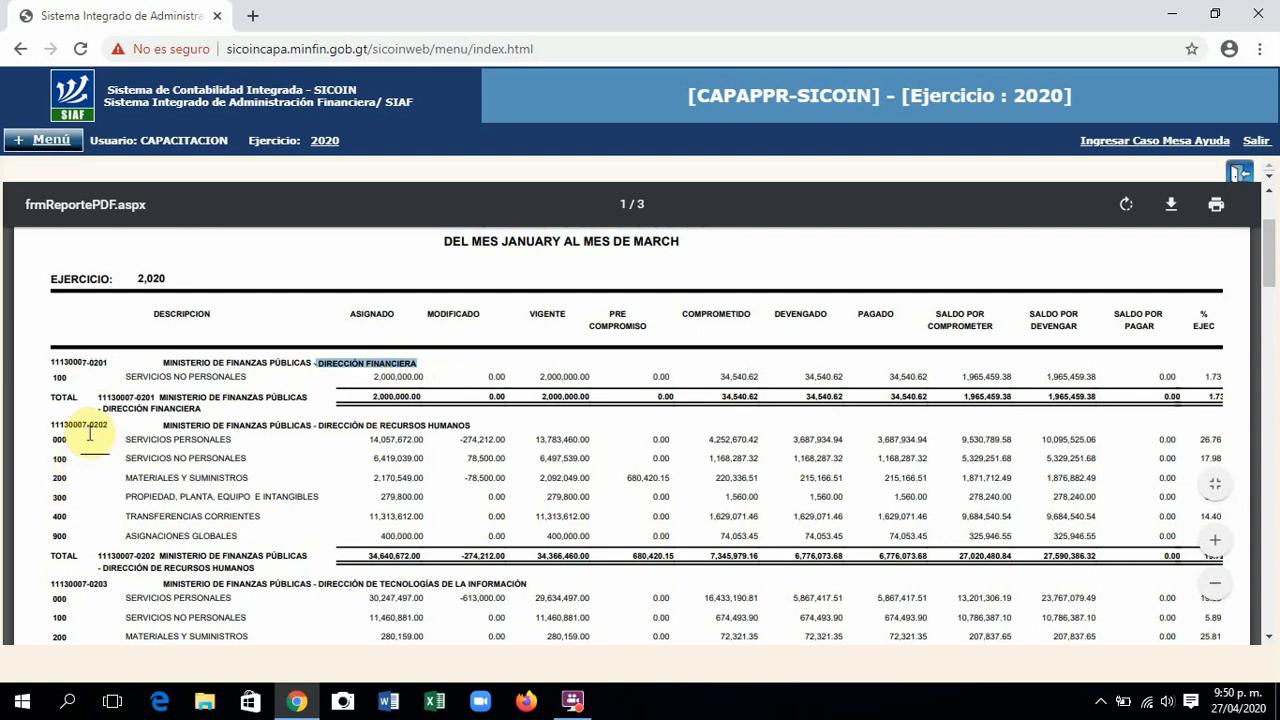
drag(89, 428, 108, 428)
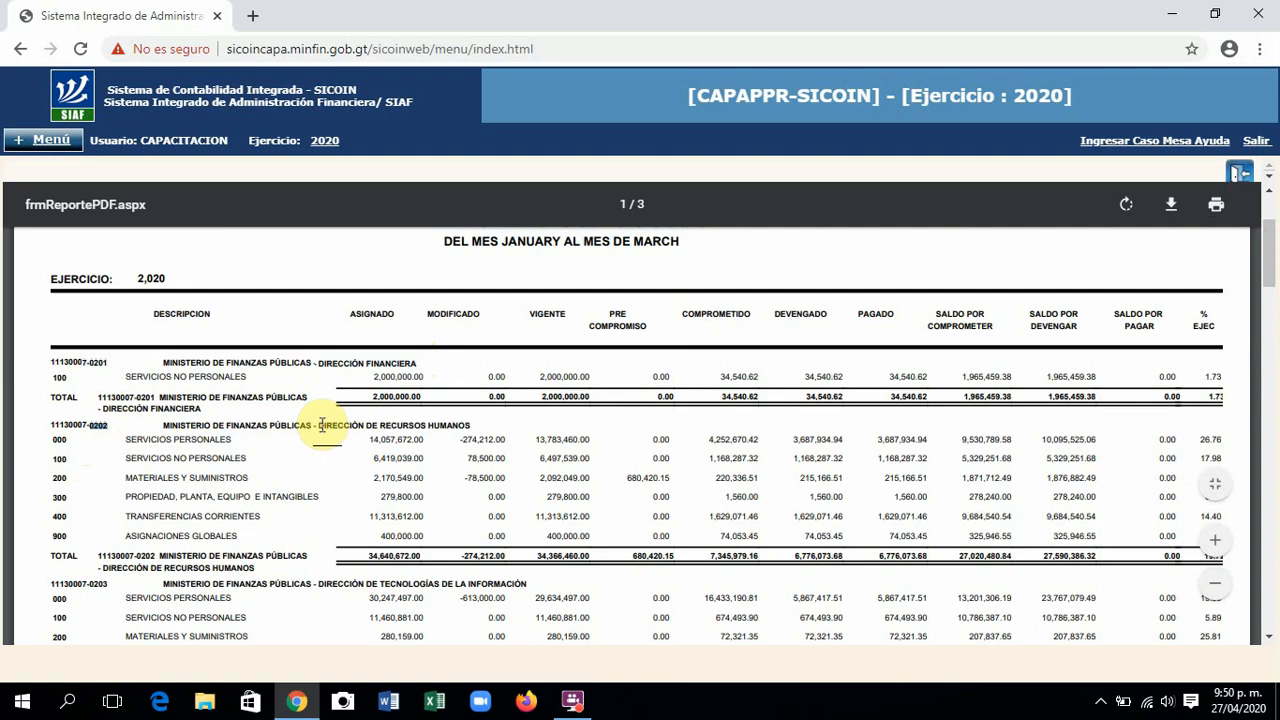
drag(322, 425, 474, 430)
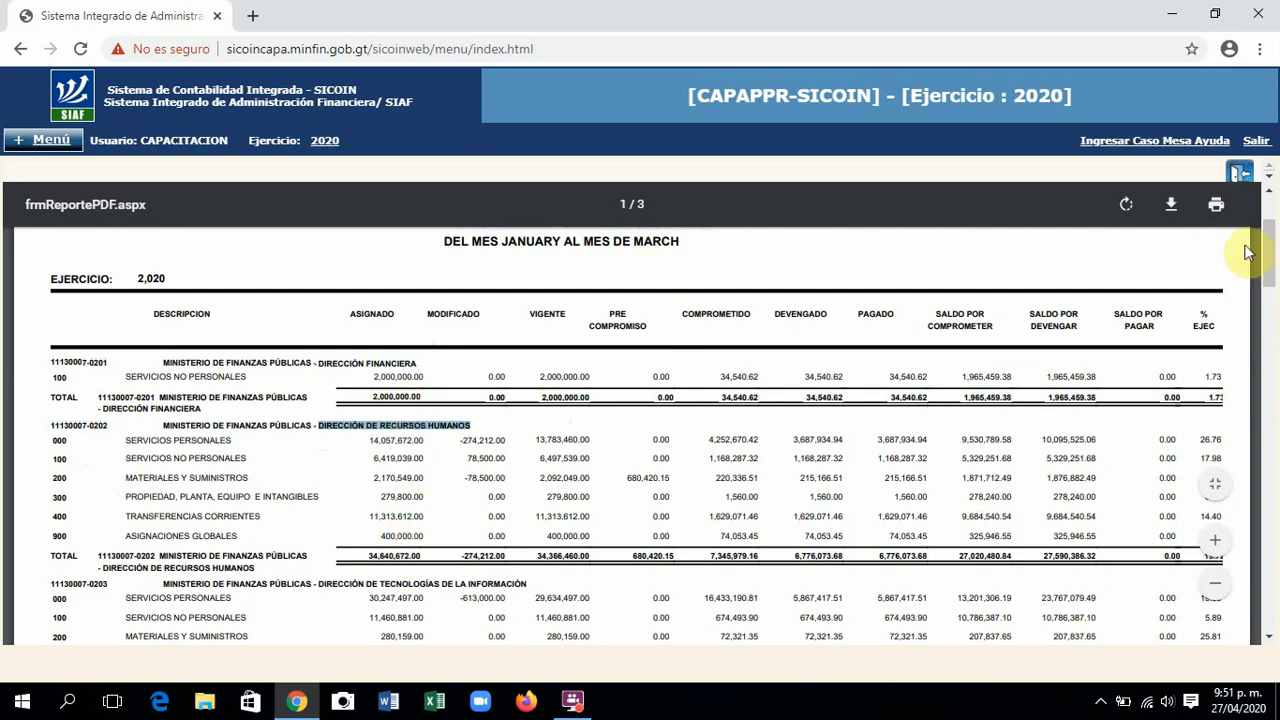
drag(1273, 262, 1277, 532)
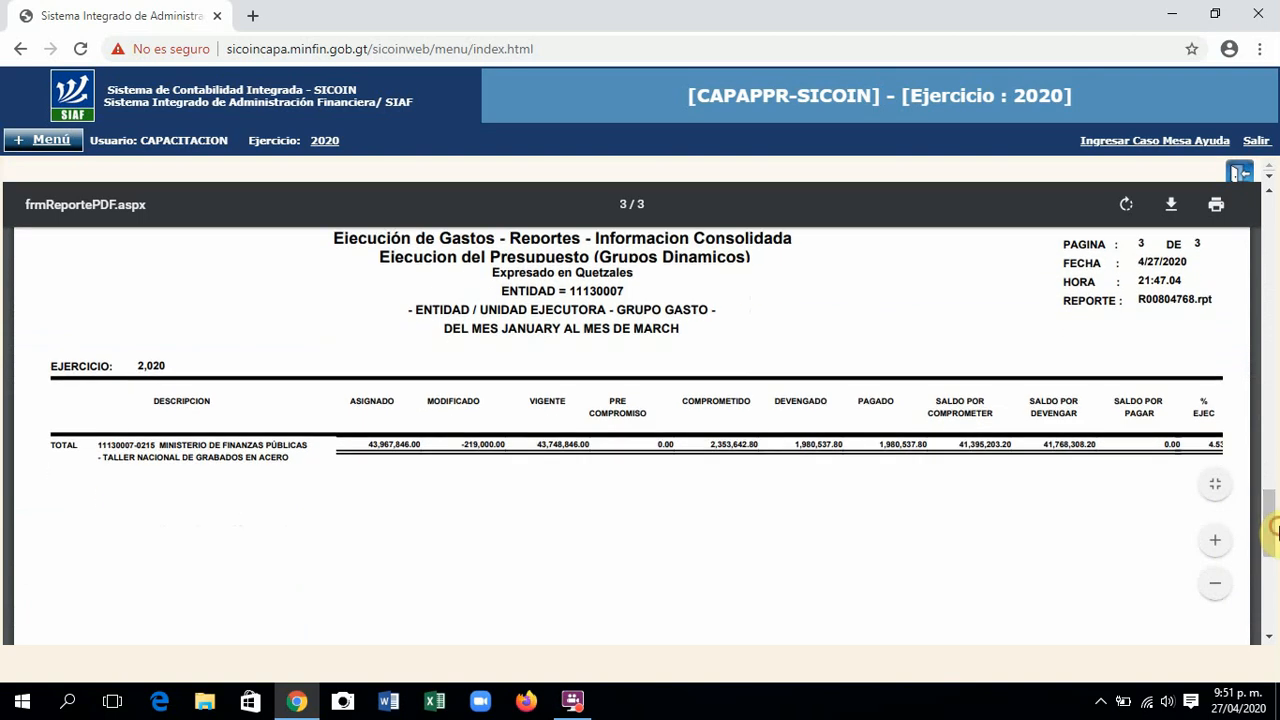